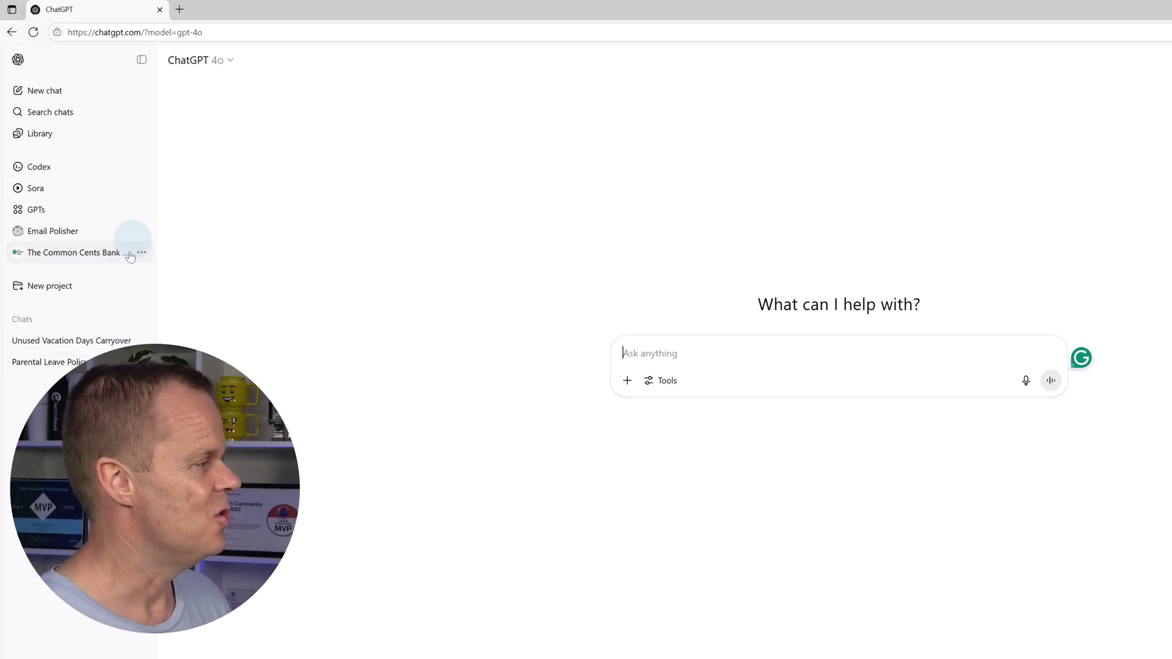
- Create a new project named 'Workplace Insights', fixing a typo in the name
click(50, 286)
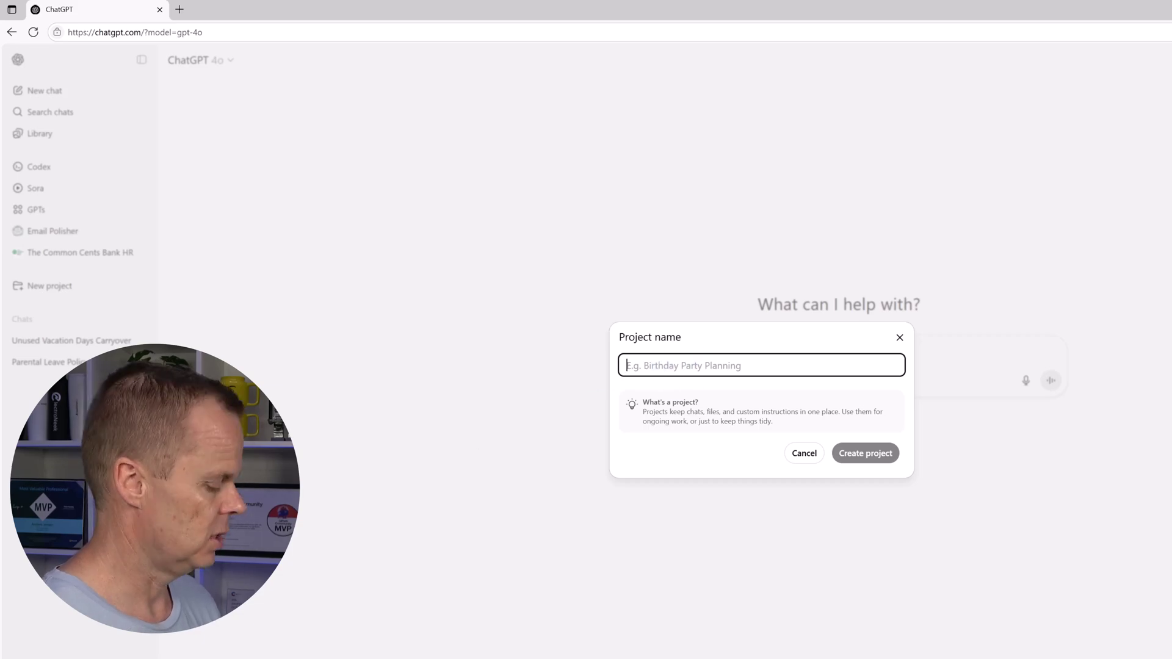
text(Workplace)
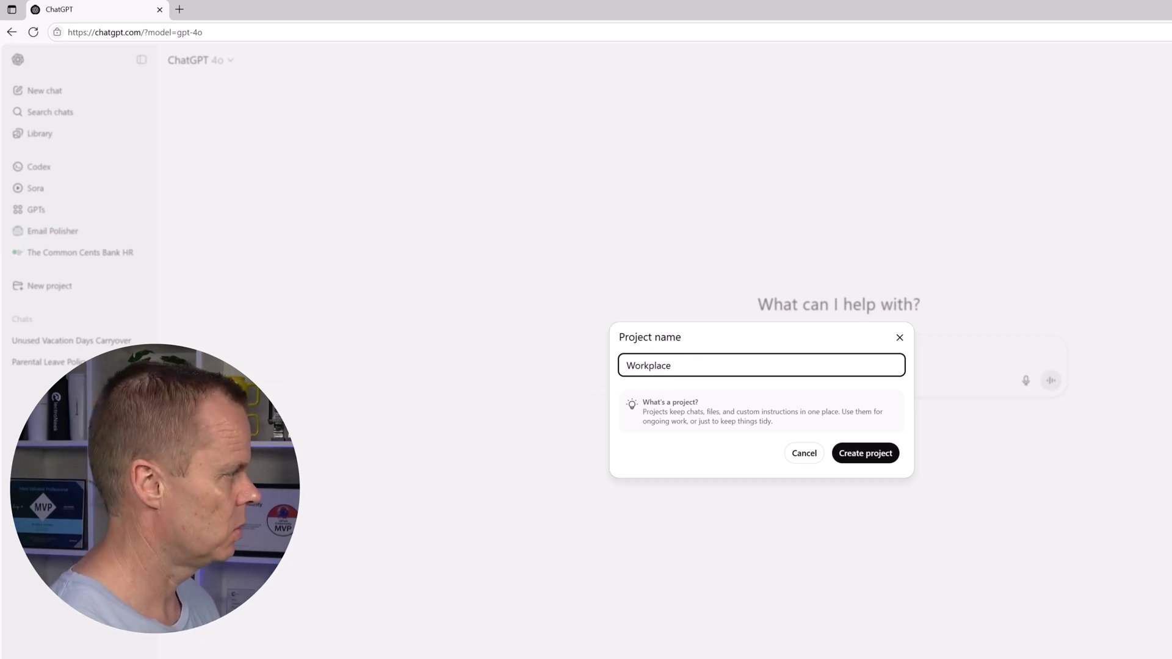
text( Insights)
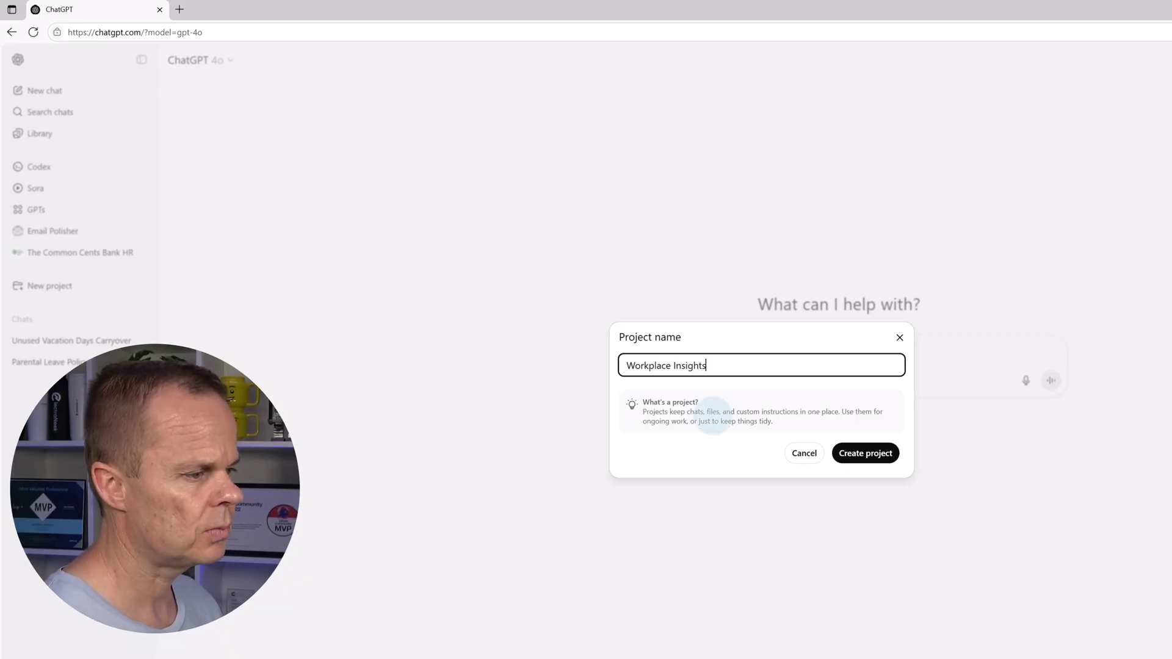
click(853, 455)
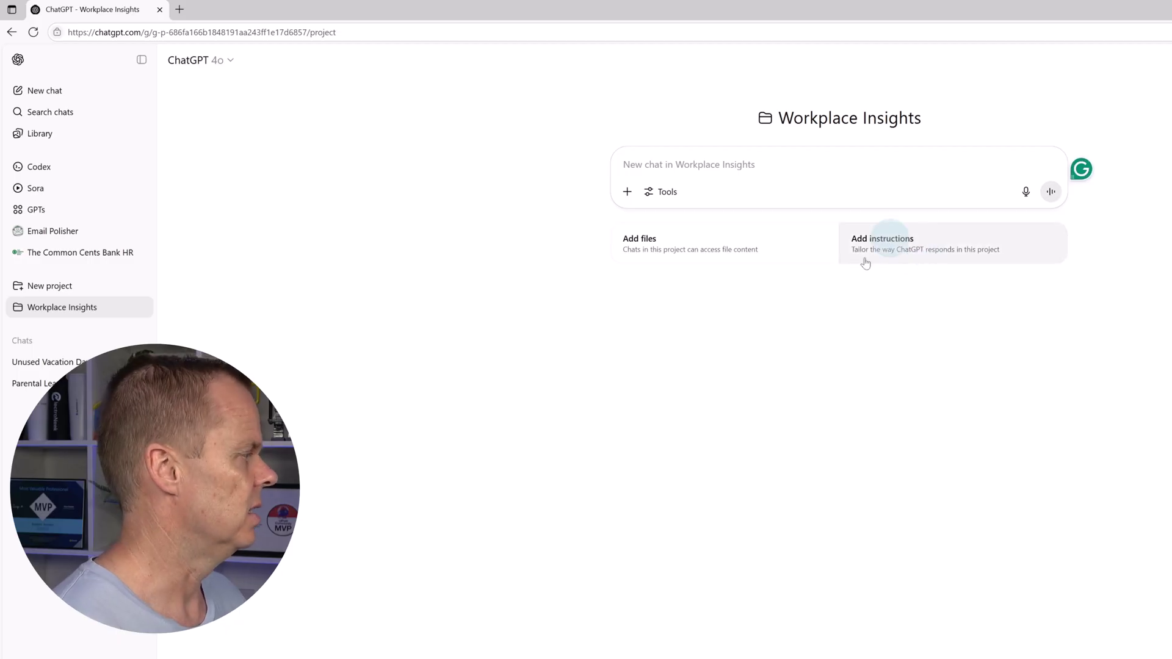
- Upload Absence Report.xlsx, Employee Satisfaction Survey.xlsx and Exit Interviews.docx from the HR Data folder
click(736, 261)
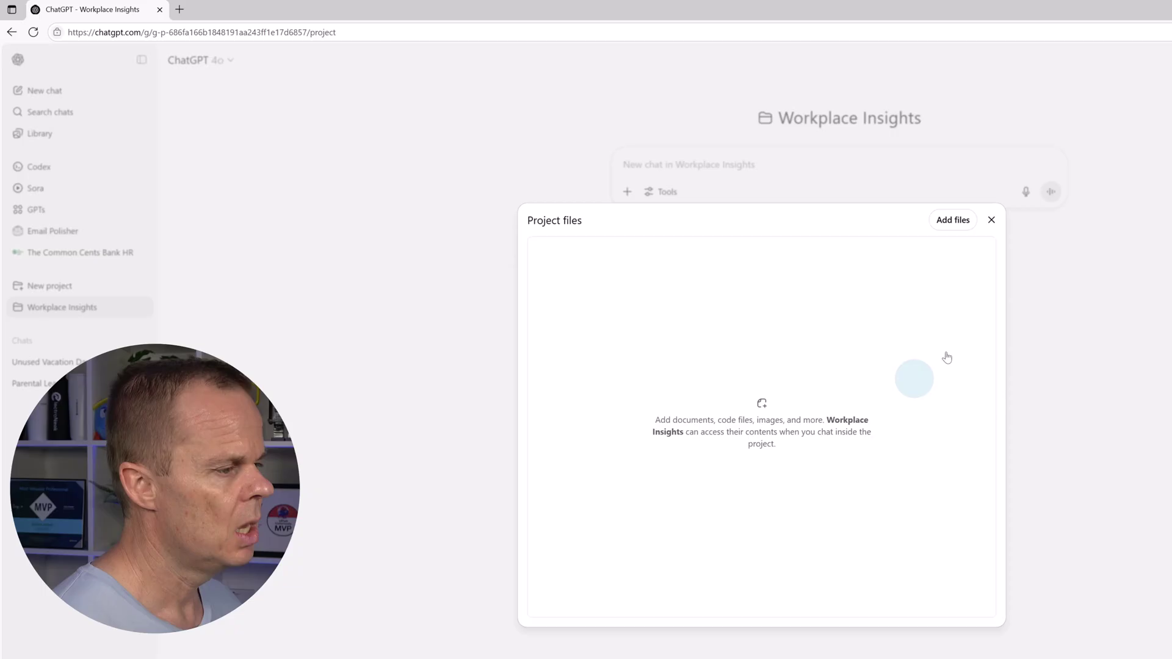
click(953, 221)
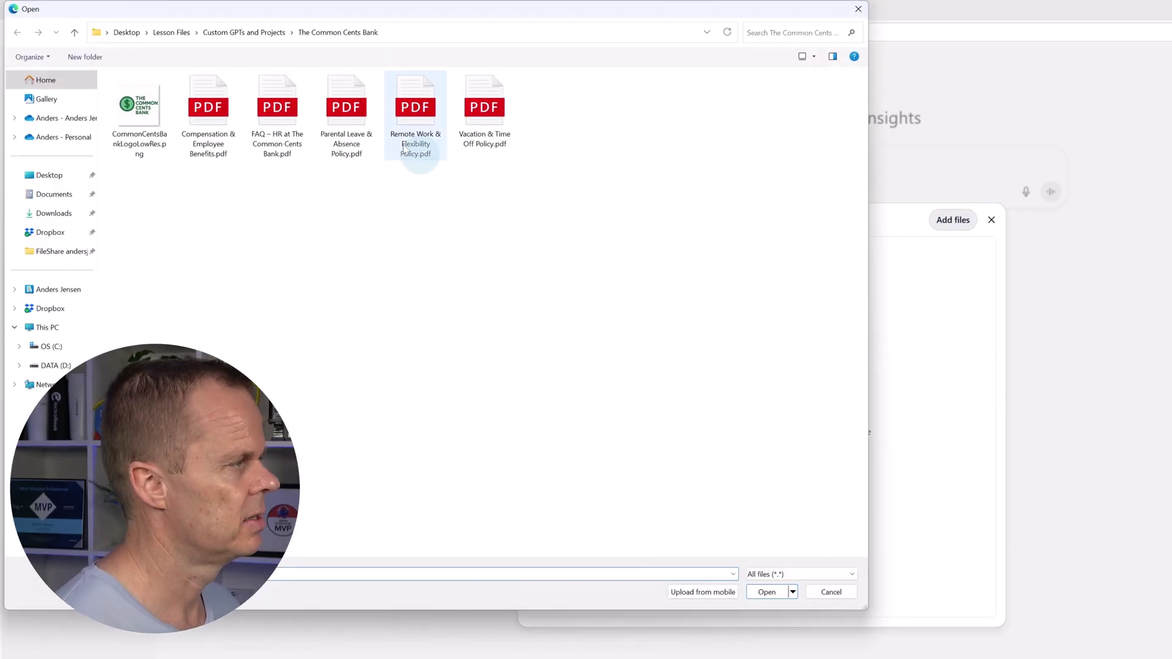
click(188, 32)
click(283, 114)
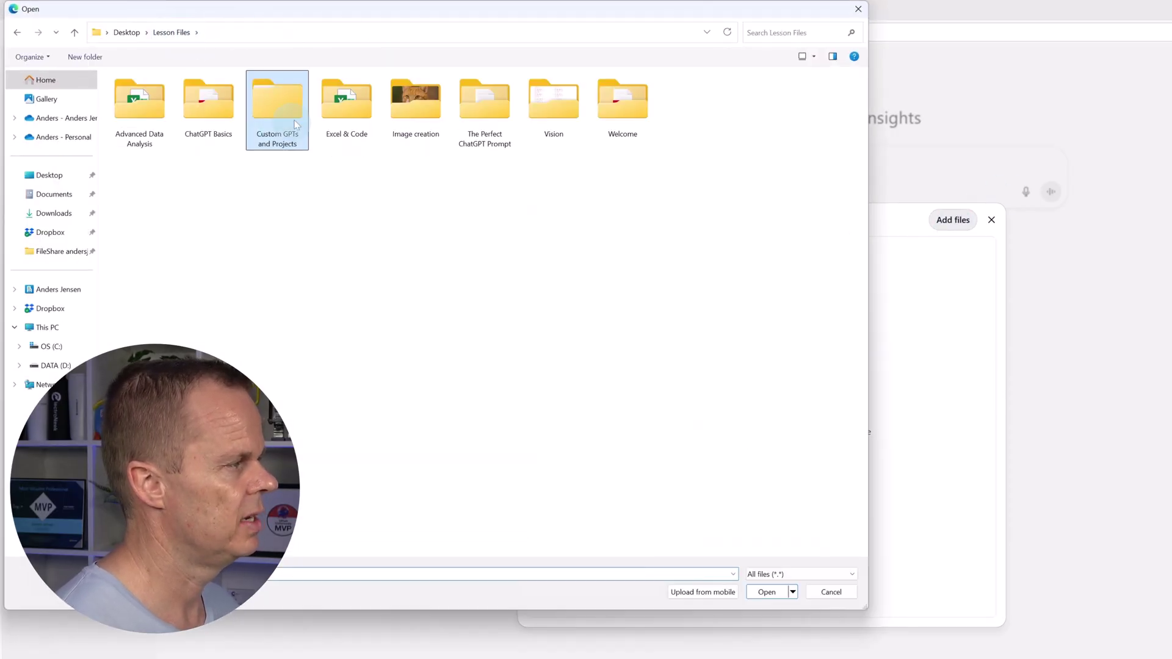
double_click(284, 116)
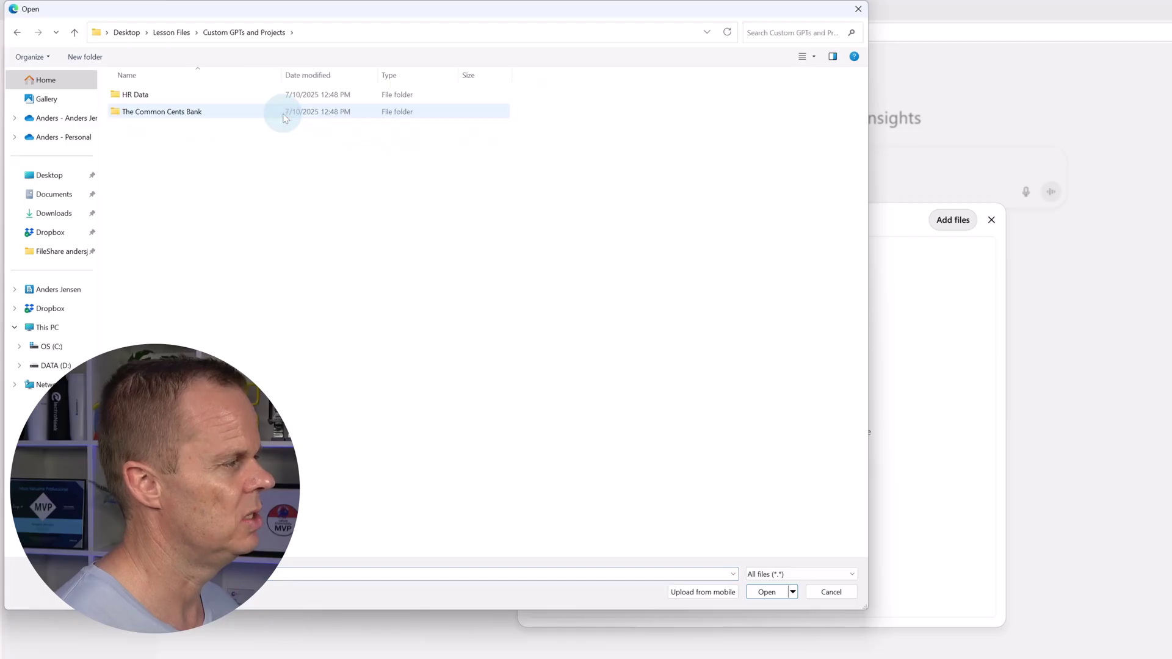
click(147, 97)
double_click(148, 96)
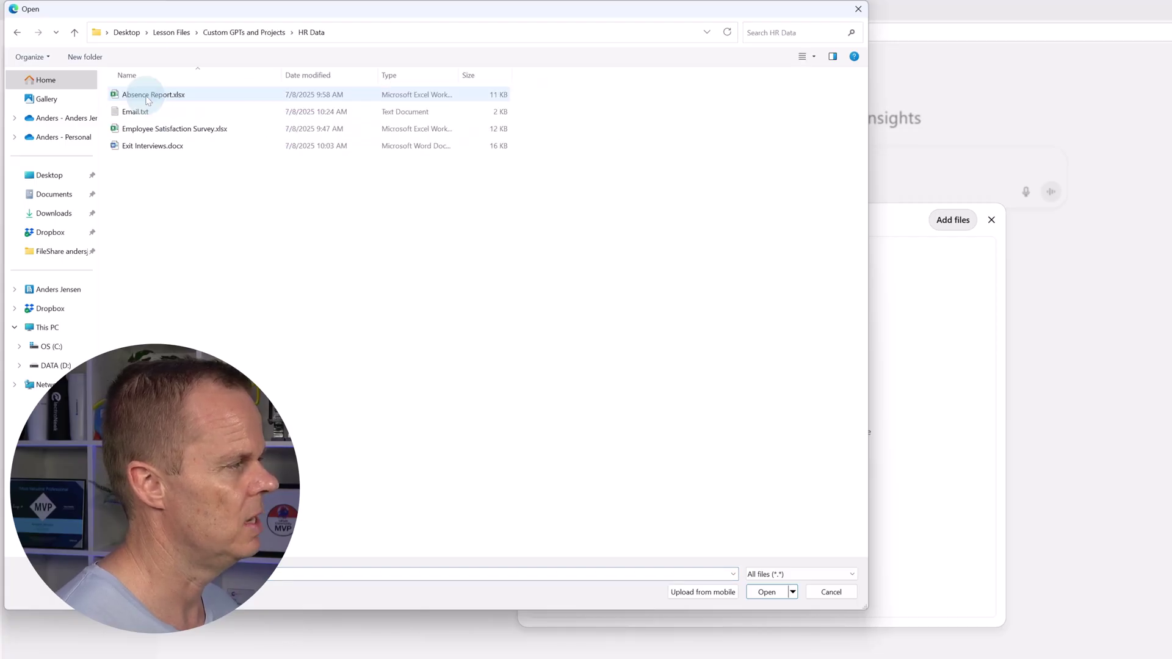
click(160, 98)
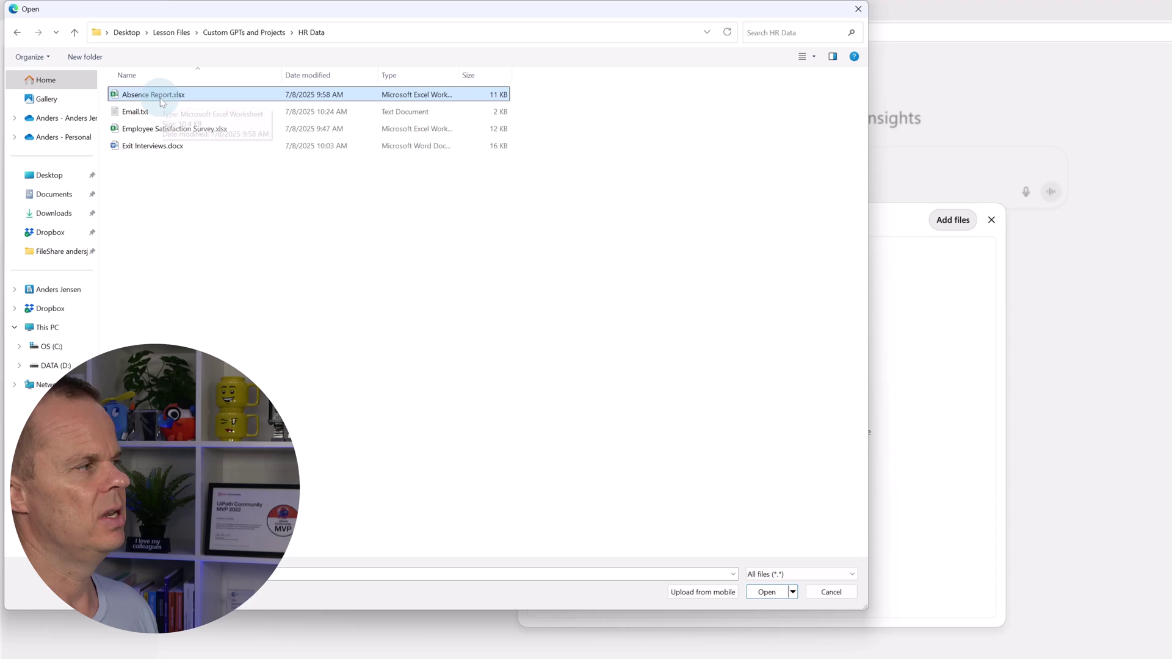
ctrl+click(195, 129)
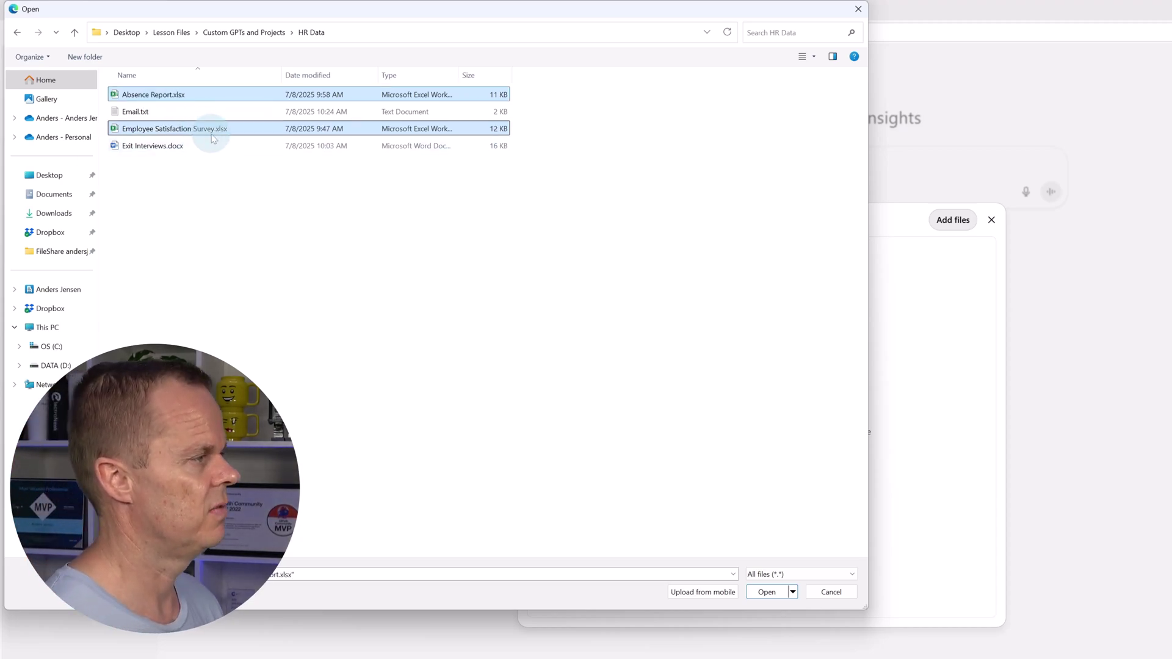
ctrl+click(202, 145)
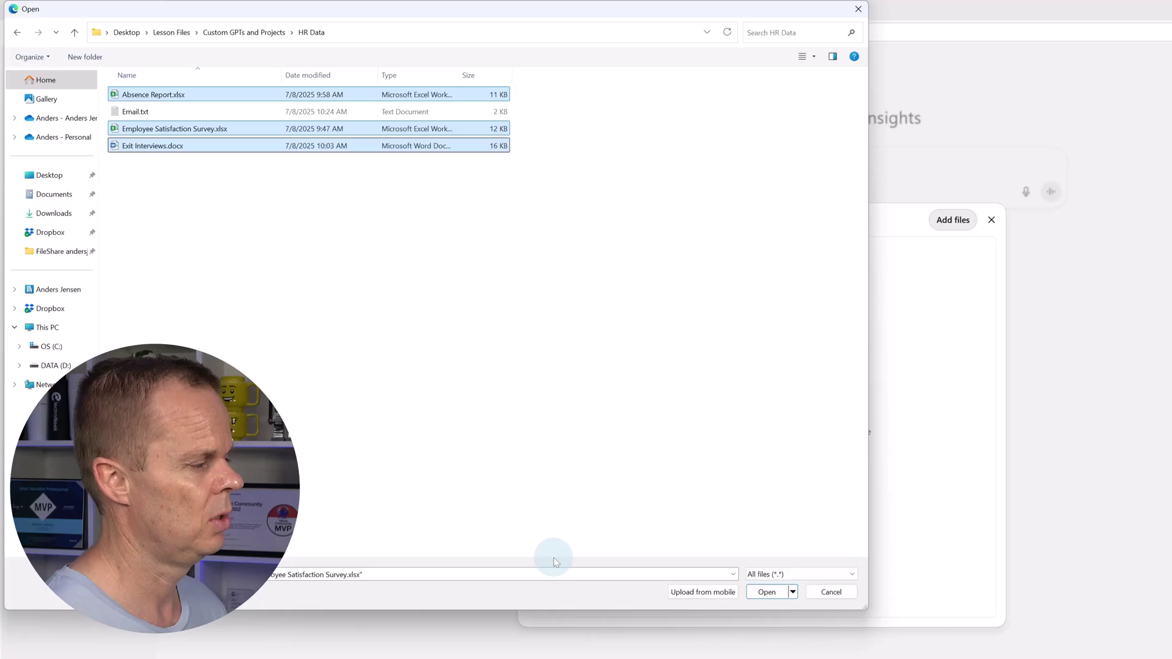
click(756, 596)
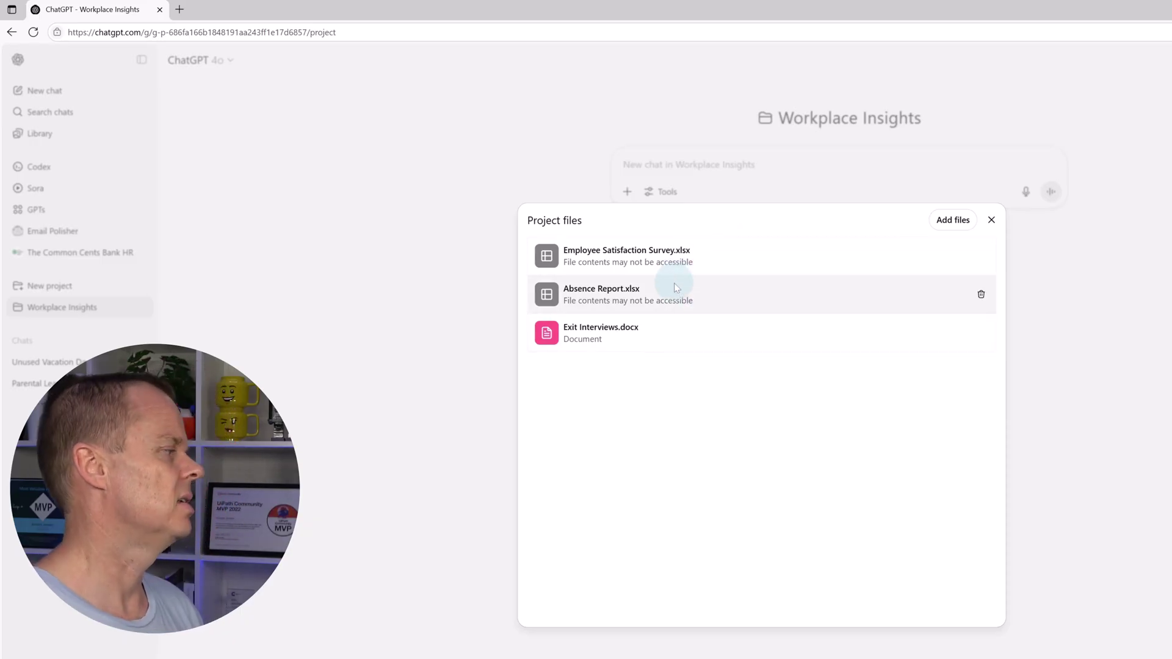
- Ask the project chat 'What does the absence report say?'
click(991, 221)
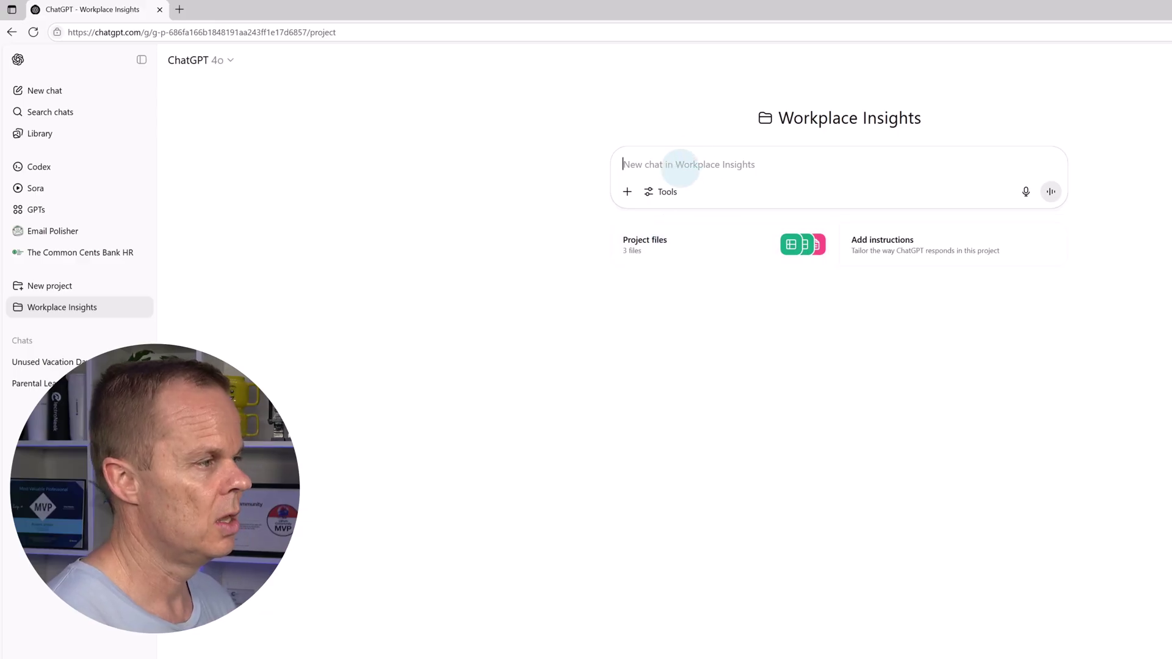
text(What do)
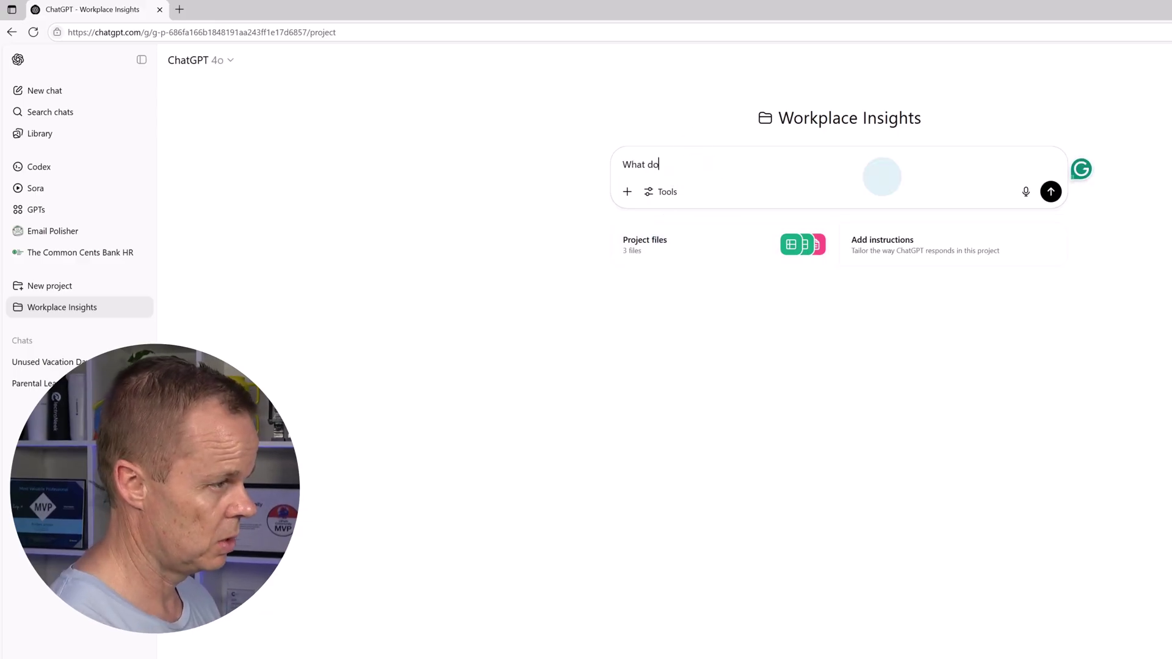
text(es the absen)
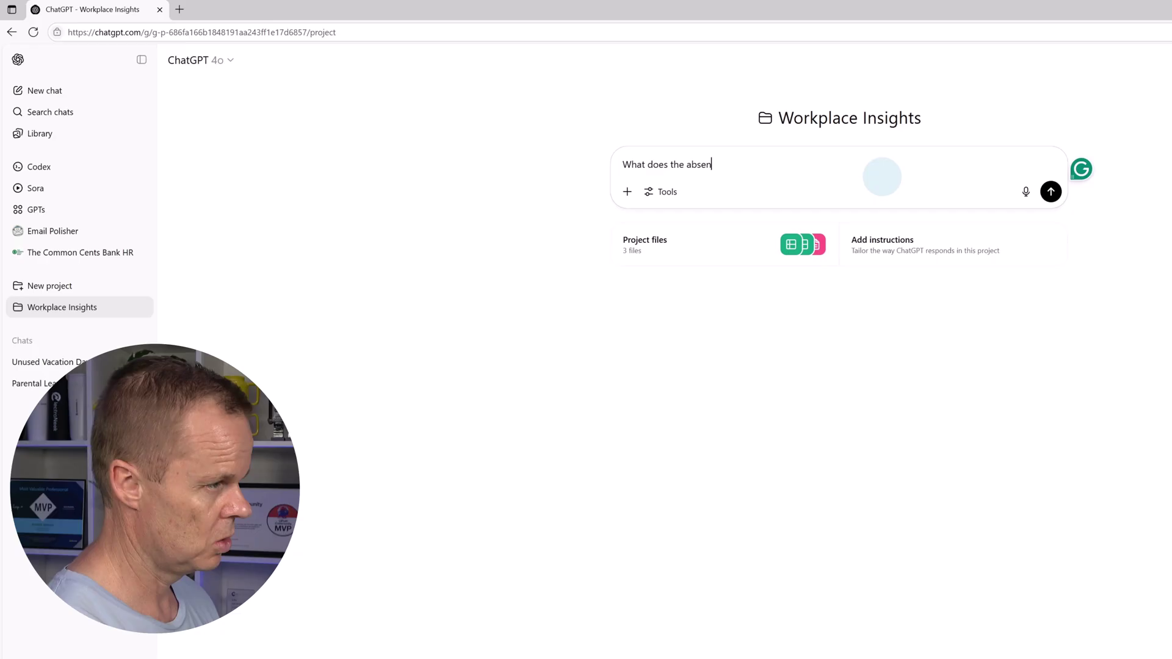
text(ce report say)
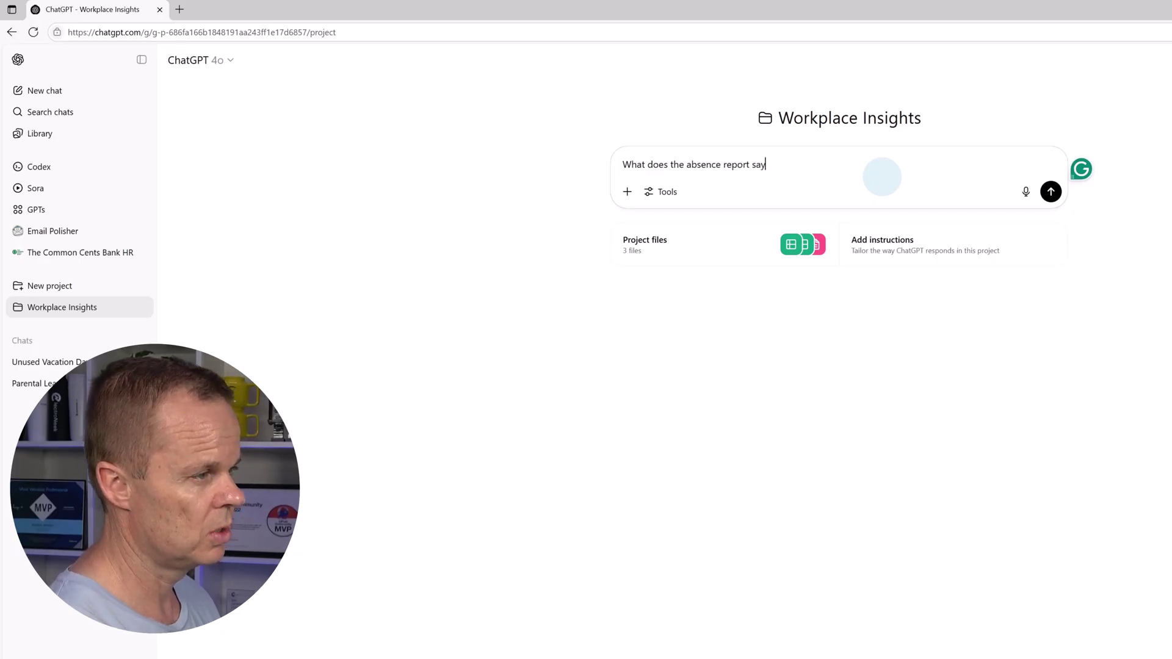
text(?)
key(Return)
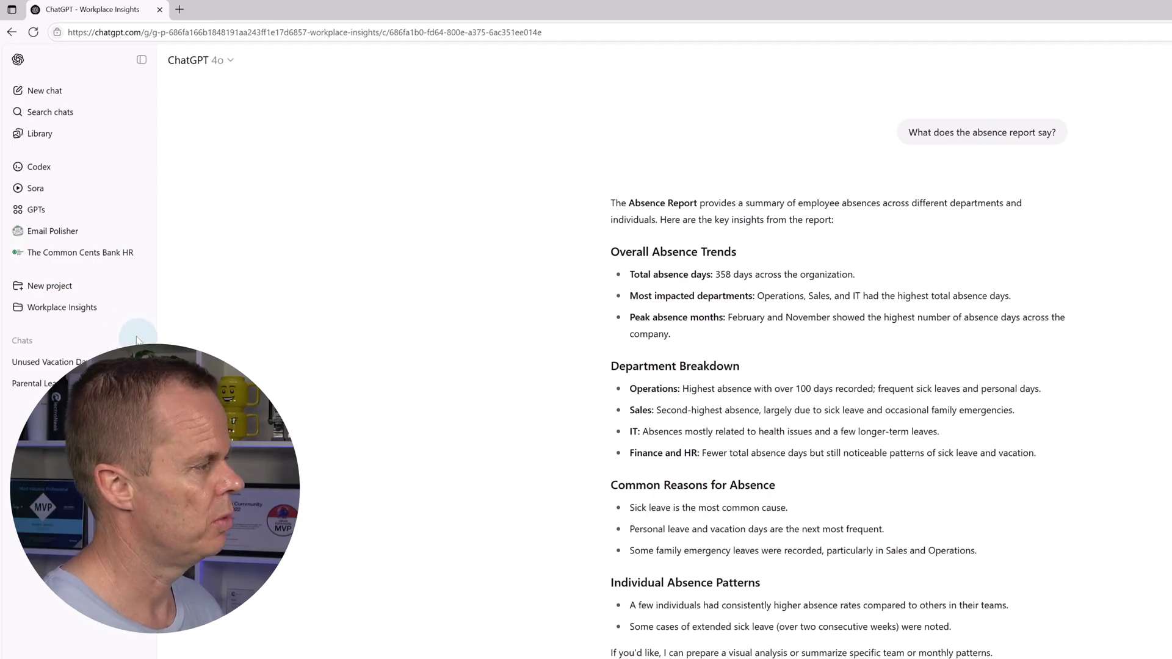
- Reopen the Workplace Insights project page and check its three attached HR files
click(79, 314)
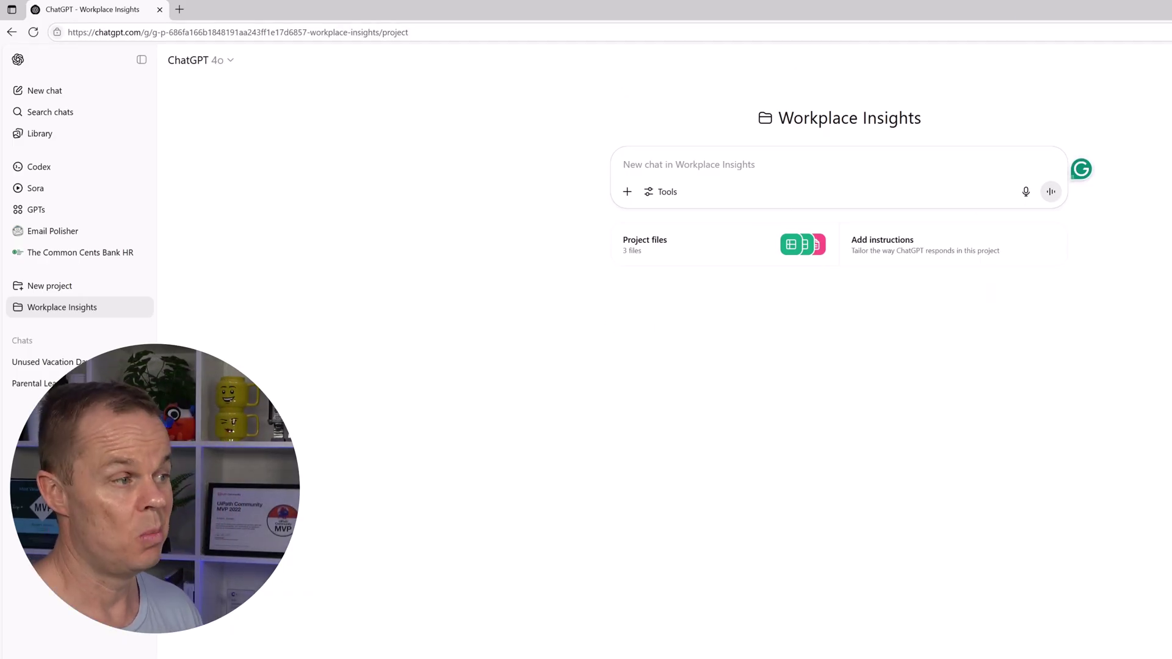
click(641, 247)
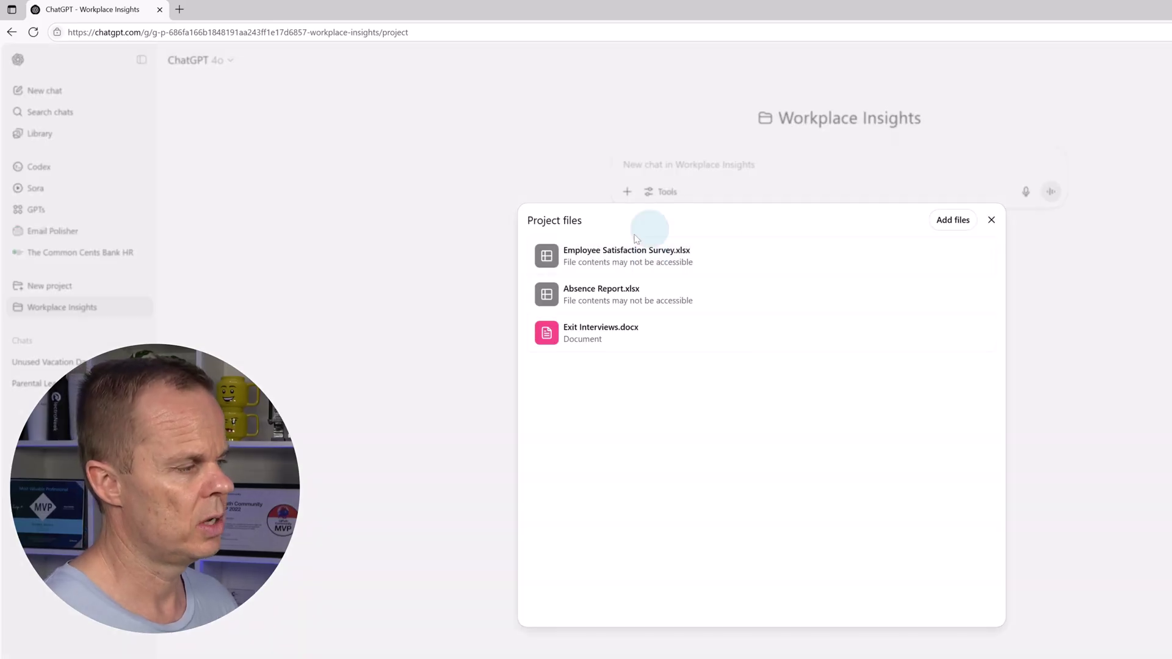
click(990, 220)
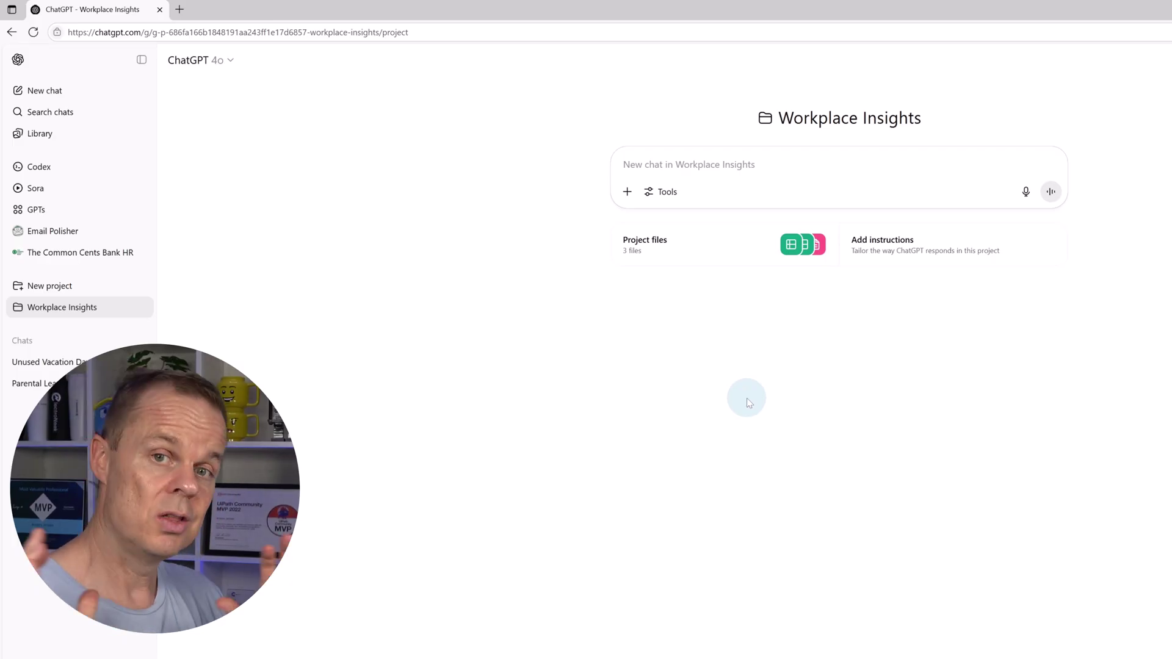
- Write project instructions: analyze workplace trends, compare departments, suggest HR actions, and stay concise and professional
click(887, 251)
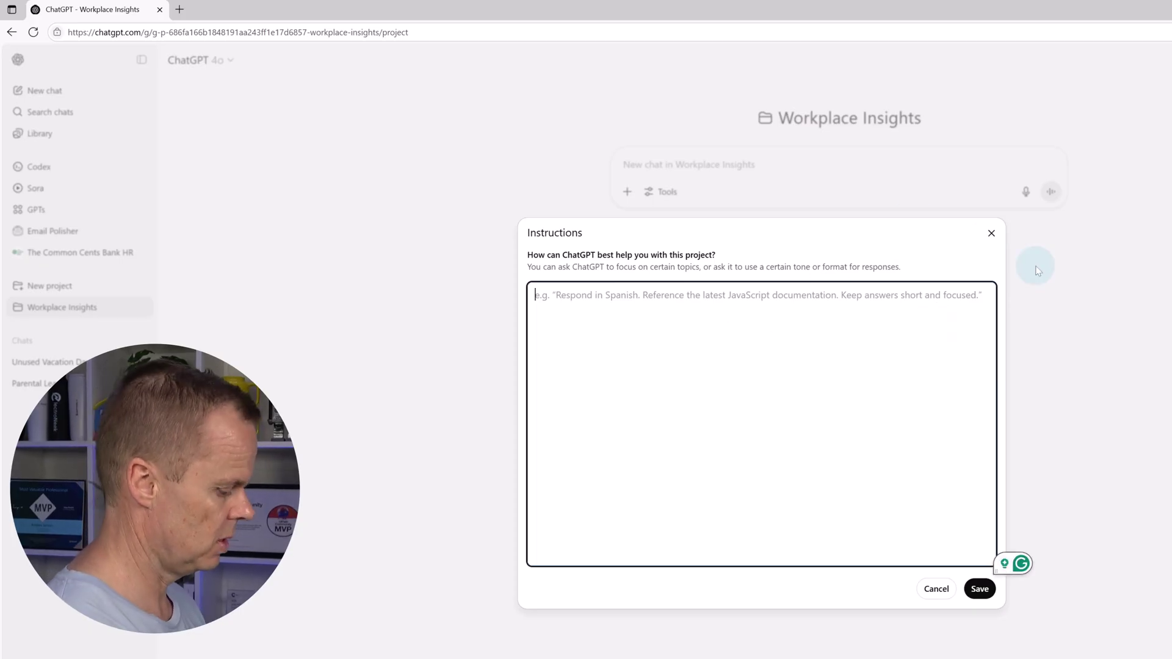
text(Use the pro)
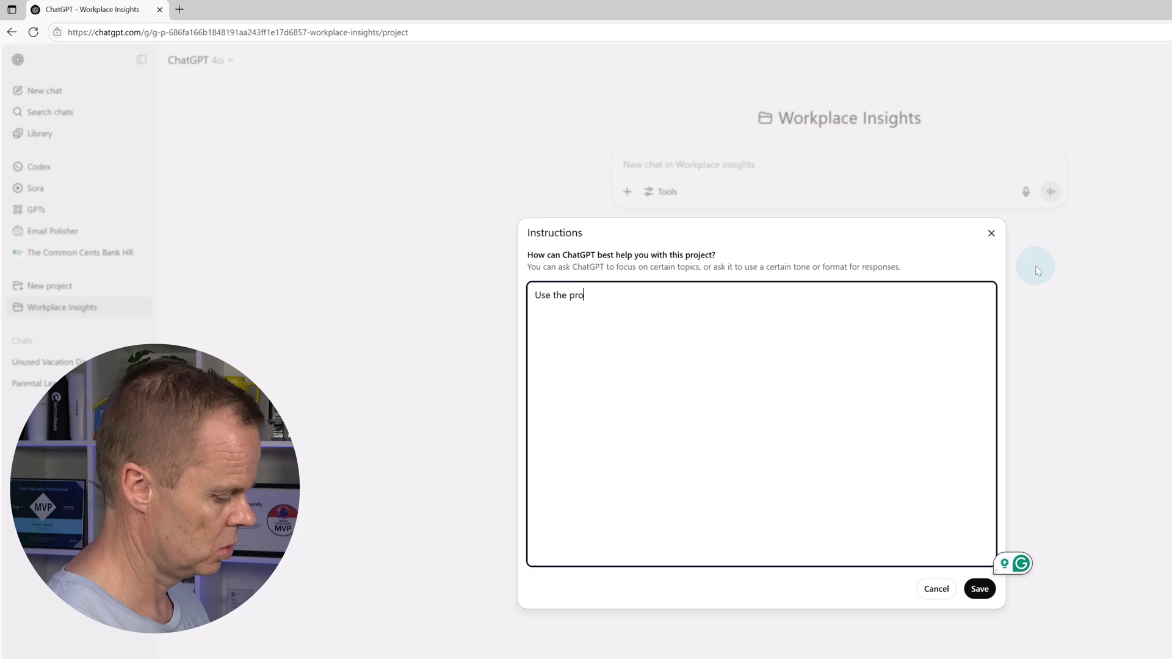
text(vid)
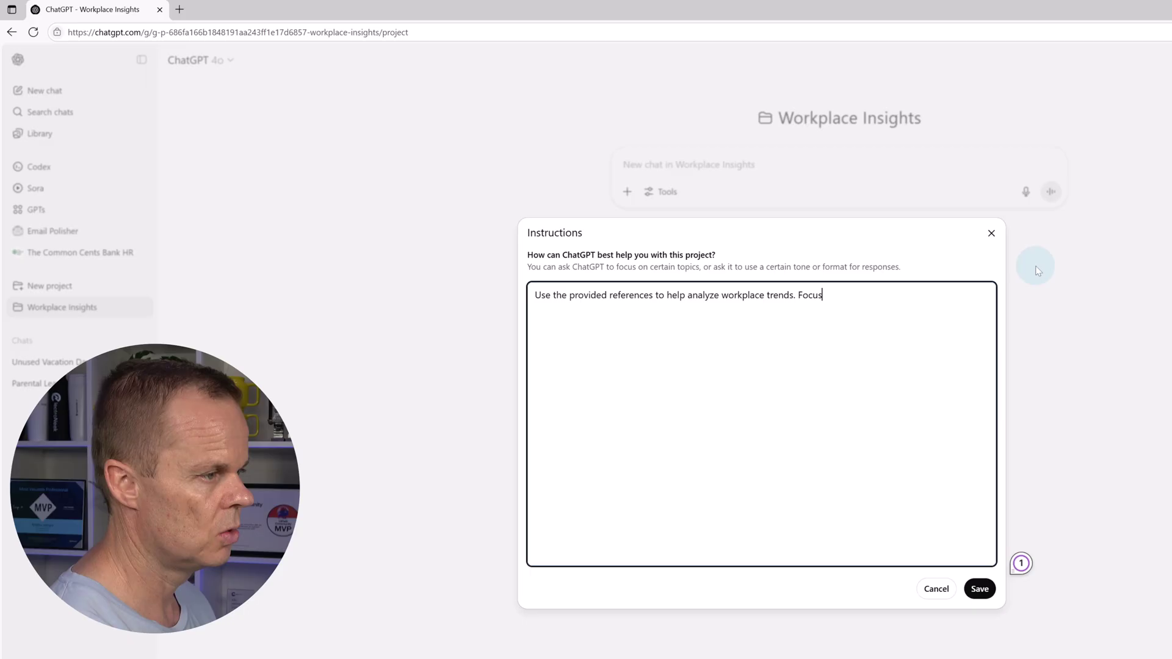
text(summarizi)
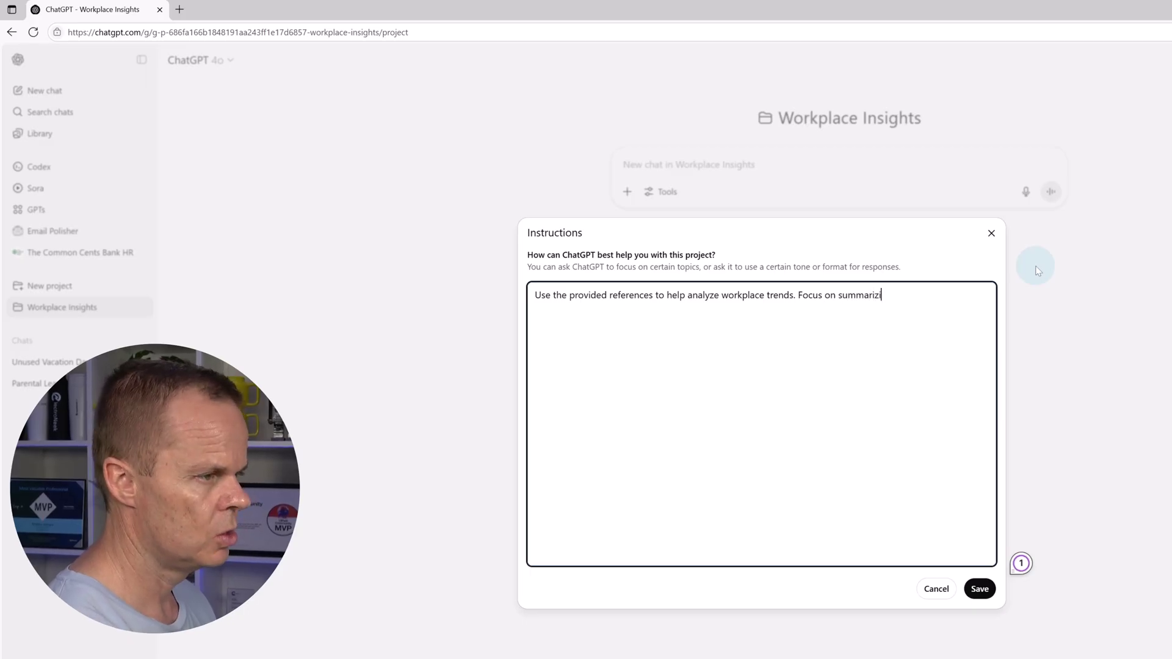
text(ng insight)
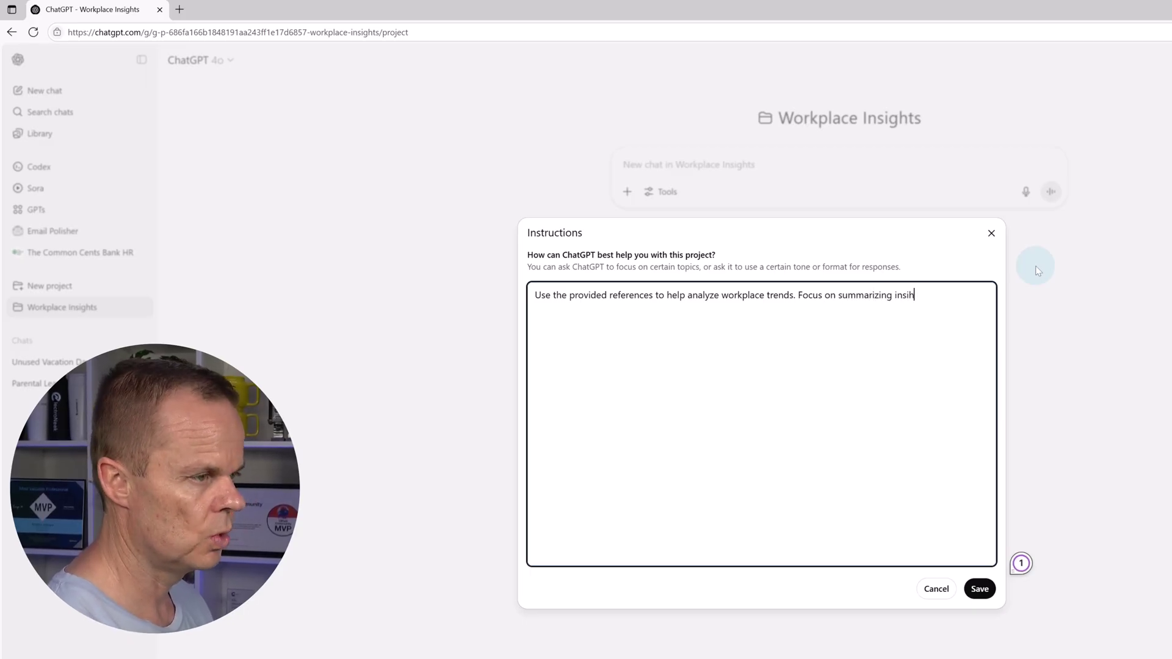
text(s, compar)
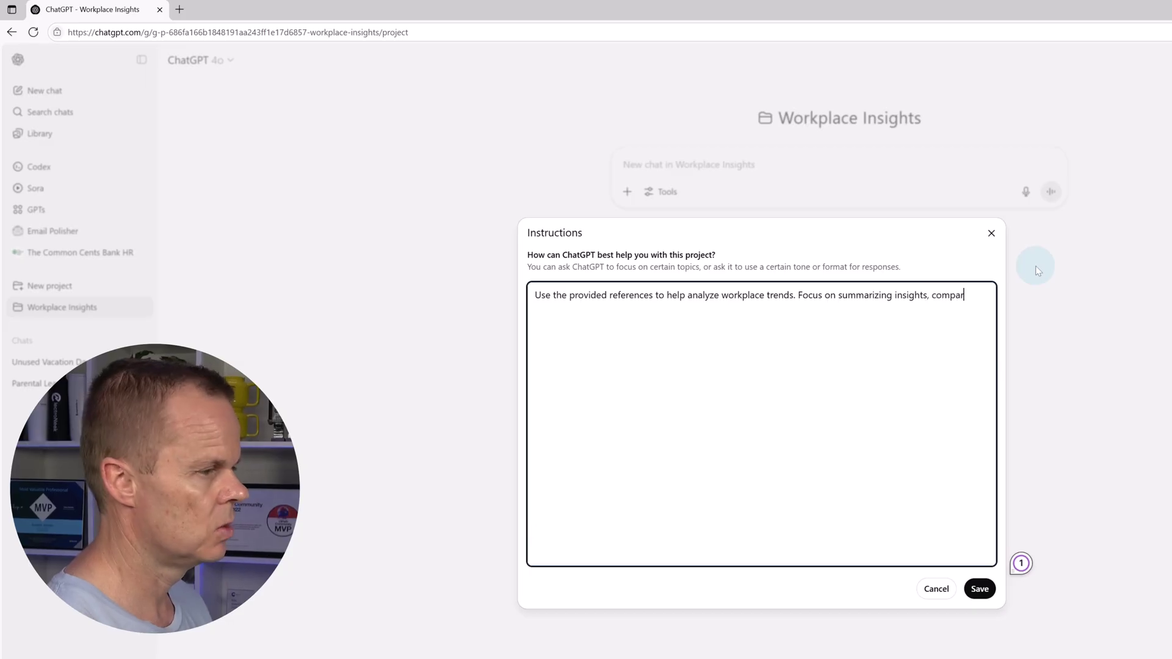
text(ing dep)
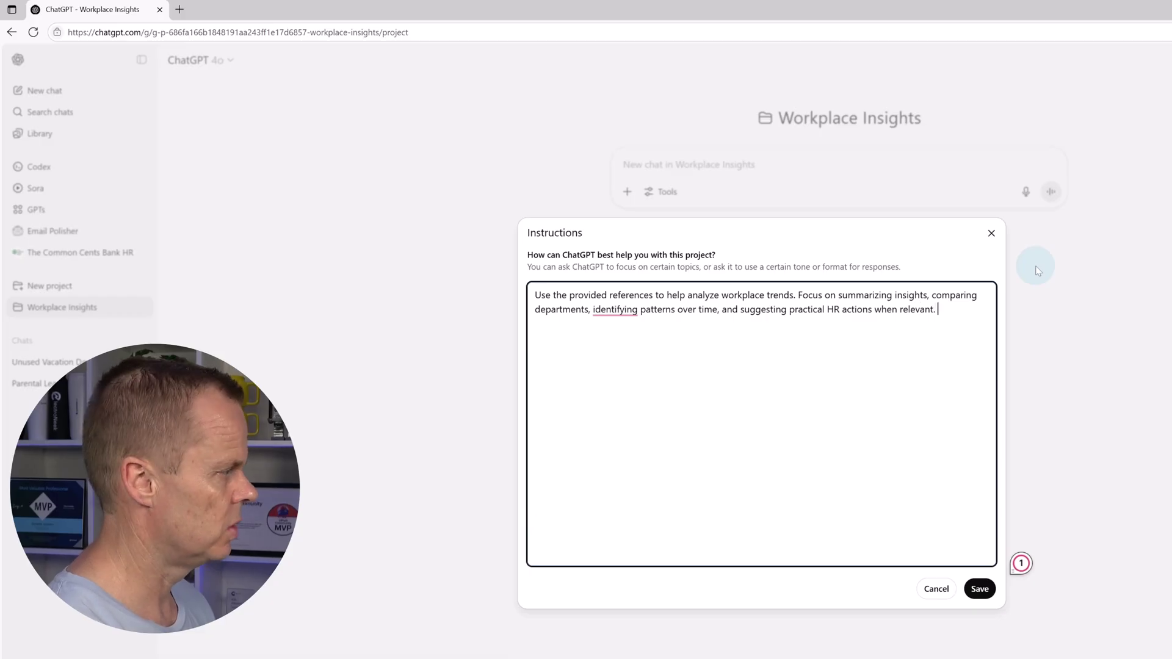
text(Kee)
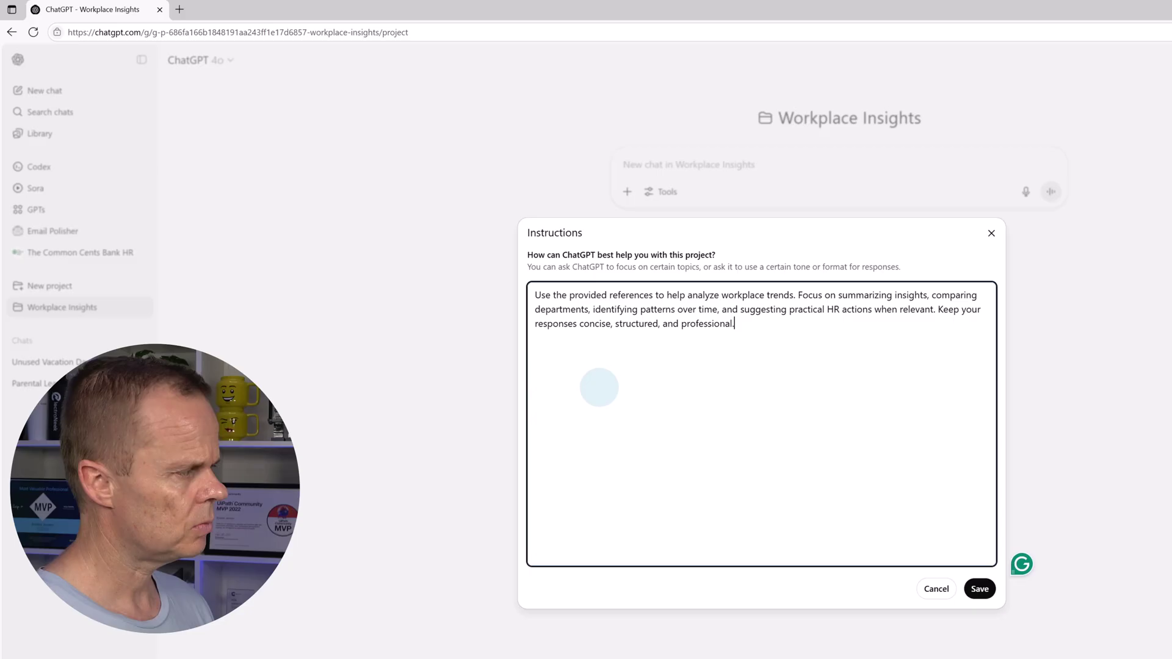
- Save the project instructions and start a new chat in Workplace Insights
click(979, 587)
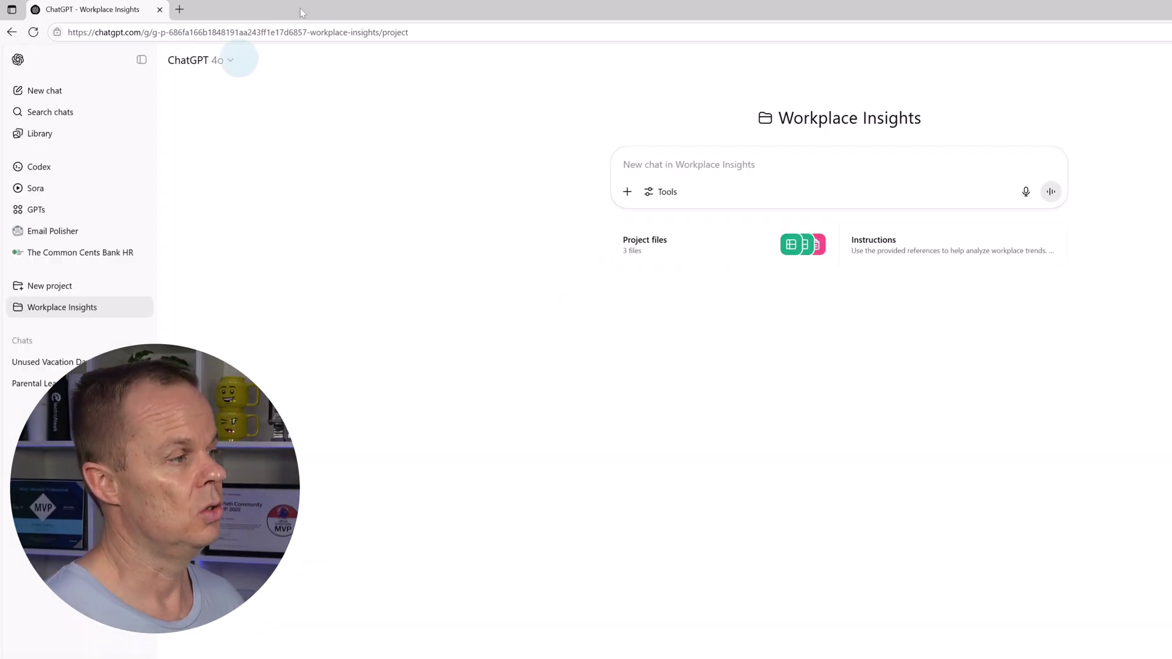
click(692, 160)
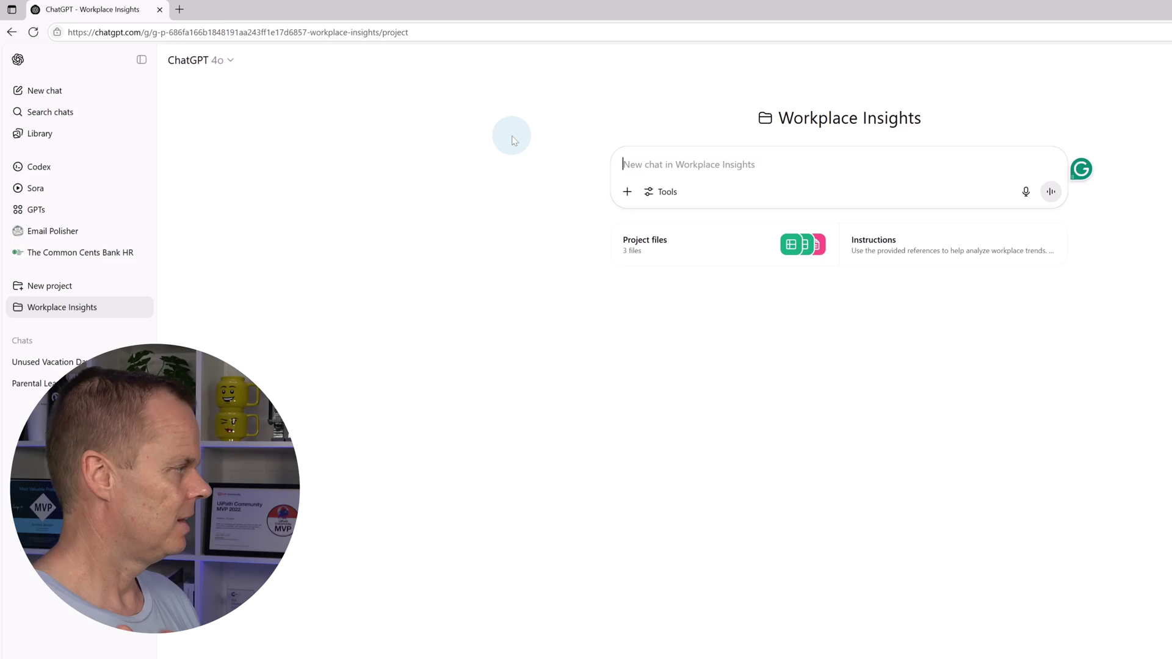
- Send a two-line prompt asking for the satisfaction survey's departmental patterns, rating differences and comment themes
text(Su)
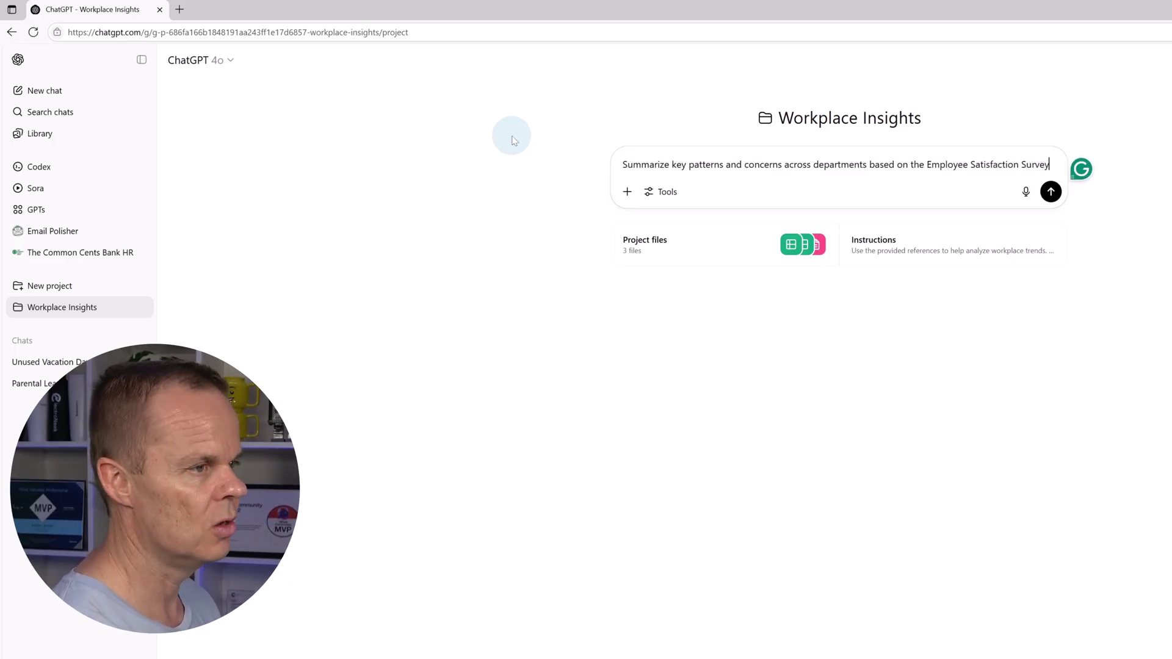
text(.)
key(shift+Return)
text(H)
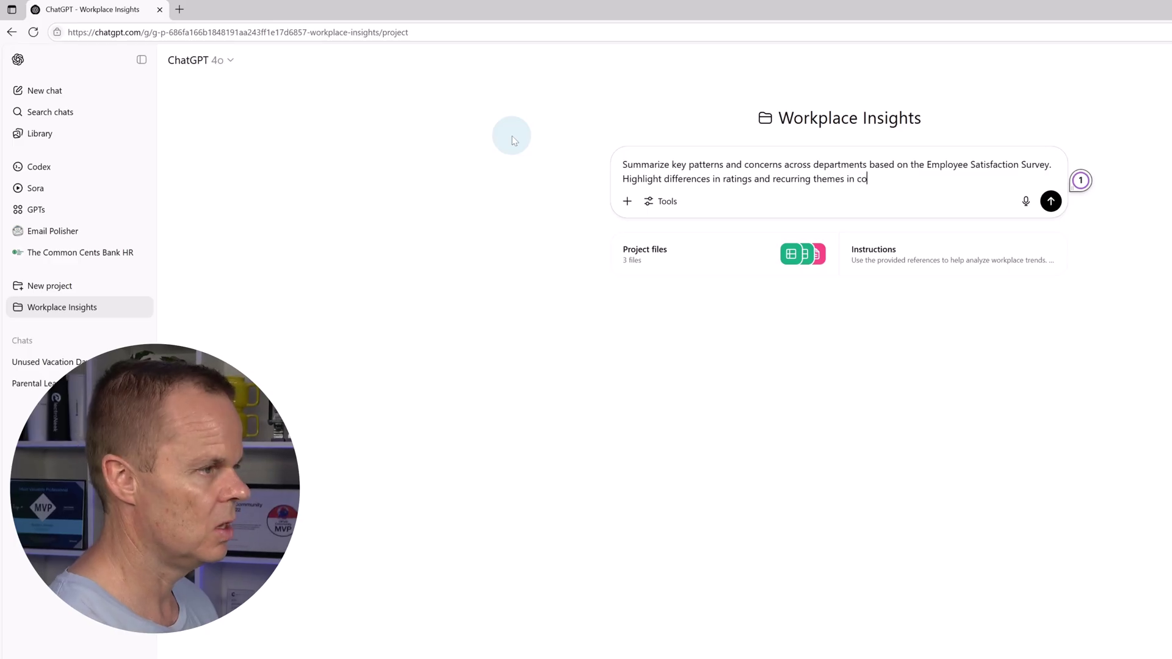
text(mments.)
key(Return)
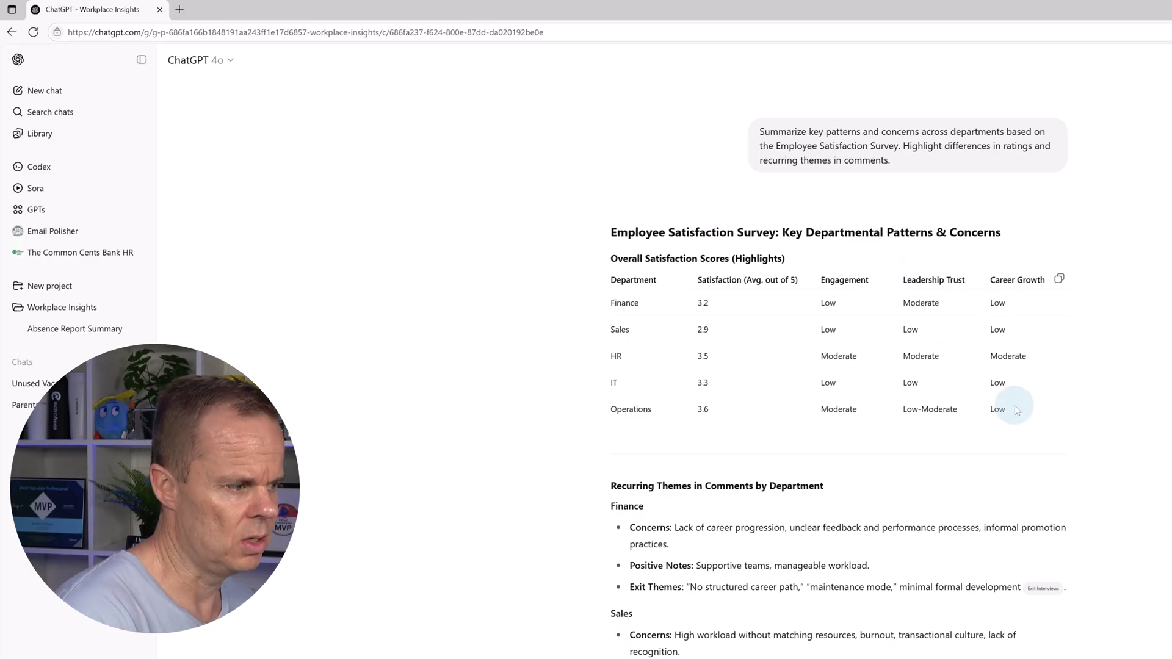
- Scroll through the reply's score table, recurring themes, key differences and suggested HR actions
scroll(1031, 438, down, 1)
scroll(1030, 439, down, 2)
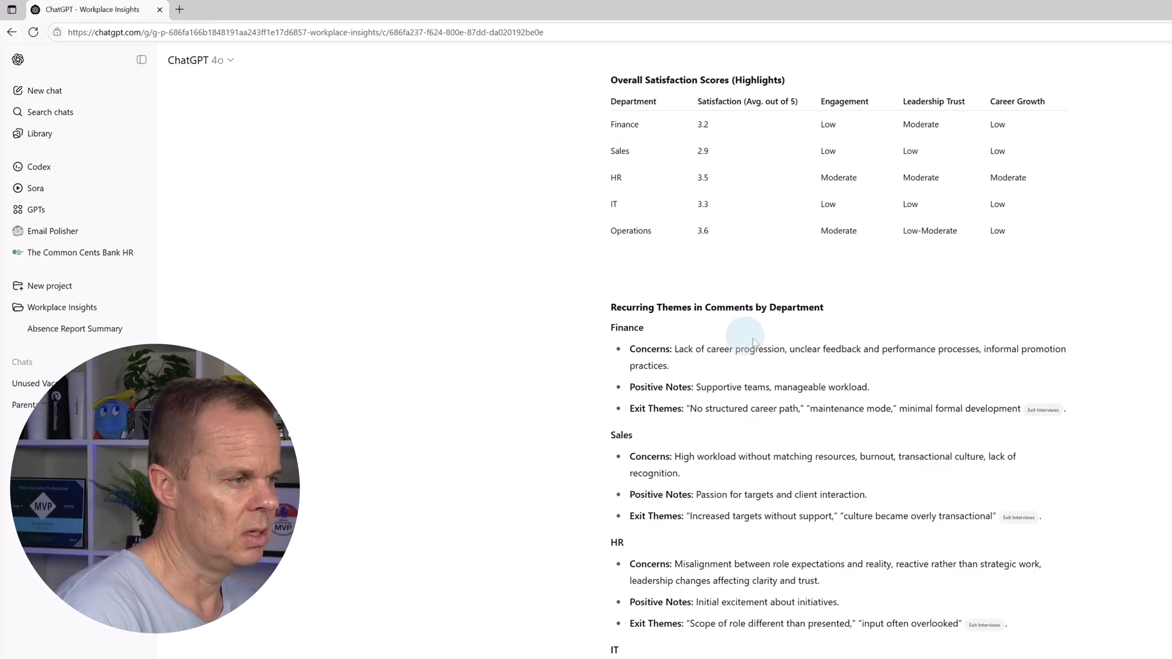
scroll(806, 373, down, 4)
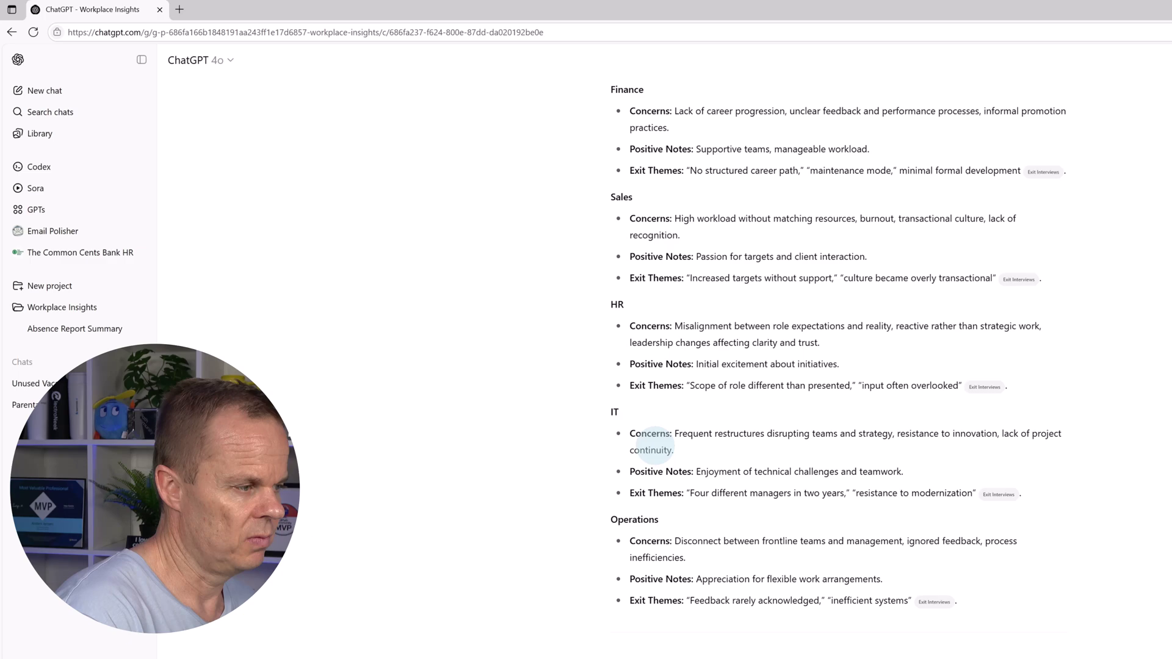
scroll(667, 526, down, 5)
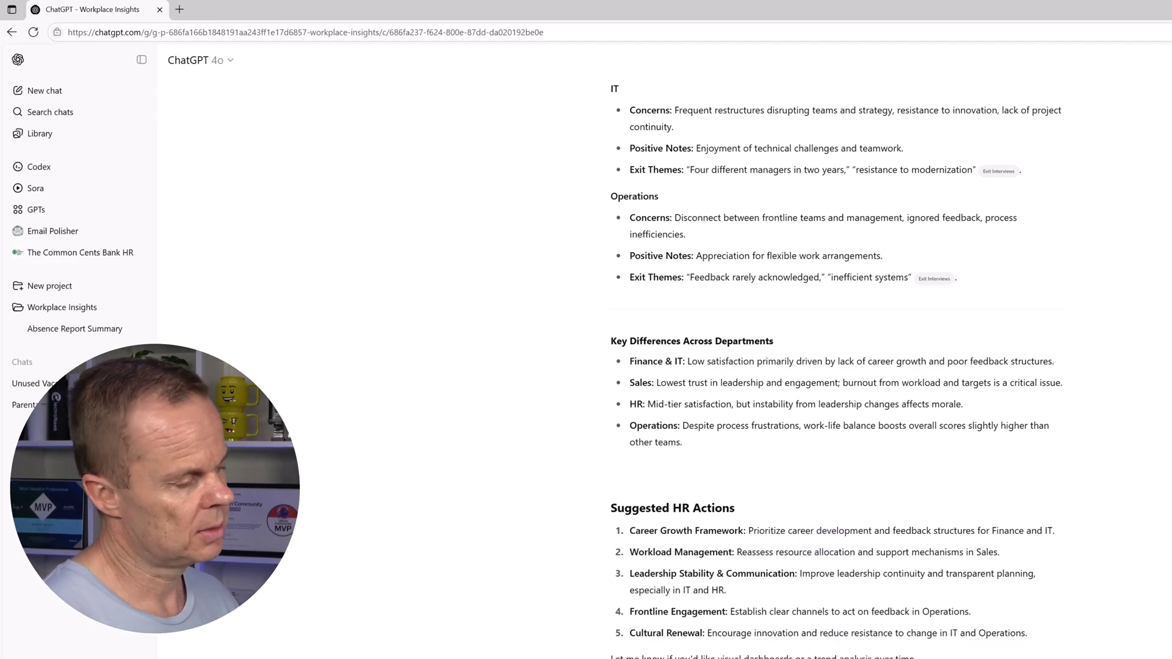
- Dictate a prompt asking for monthly absence trends by department with outliers flagged for investigation
click(78, 310)
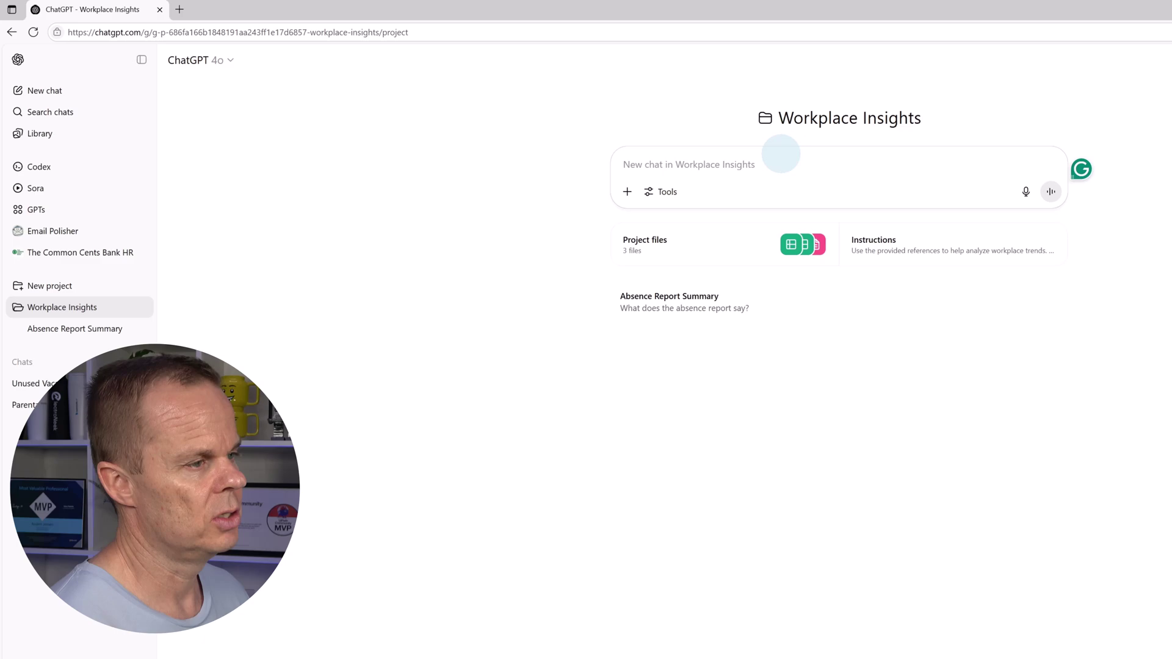
click(1023, 198)
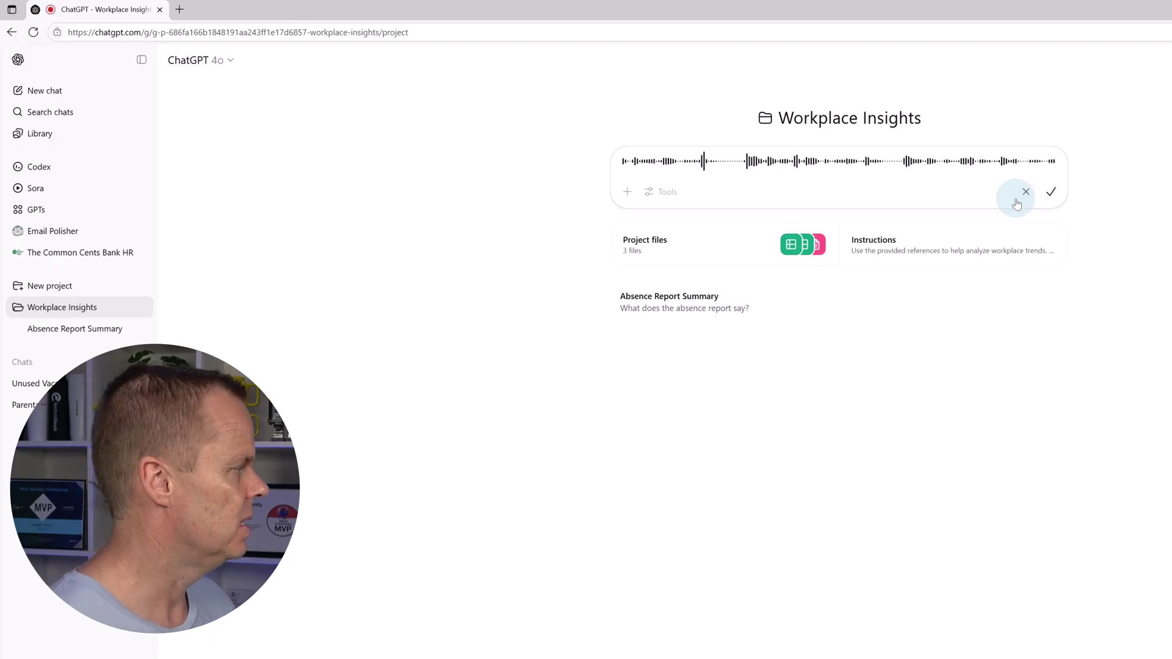
click(1050, 193)
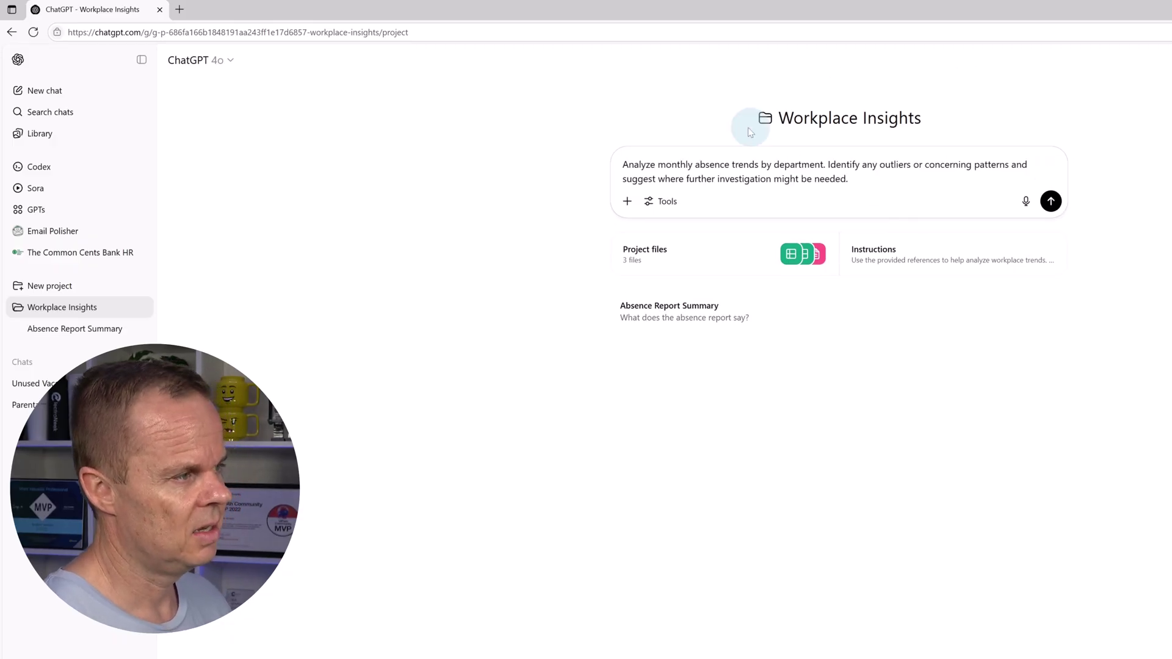
- Send the absence-trends prompt, review the outlier table, then return to the project page
click(1050, 201)
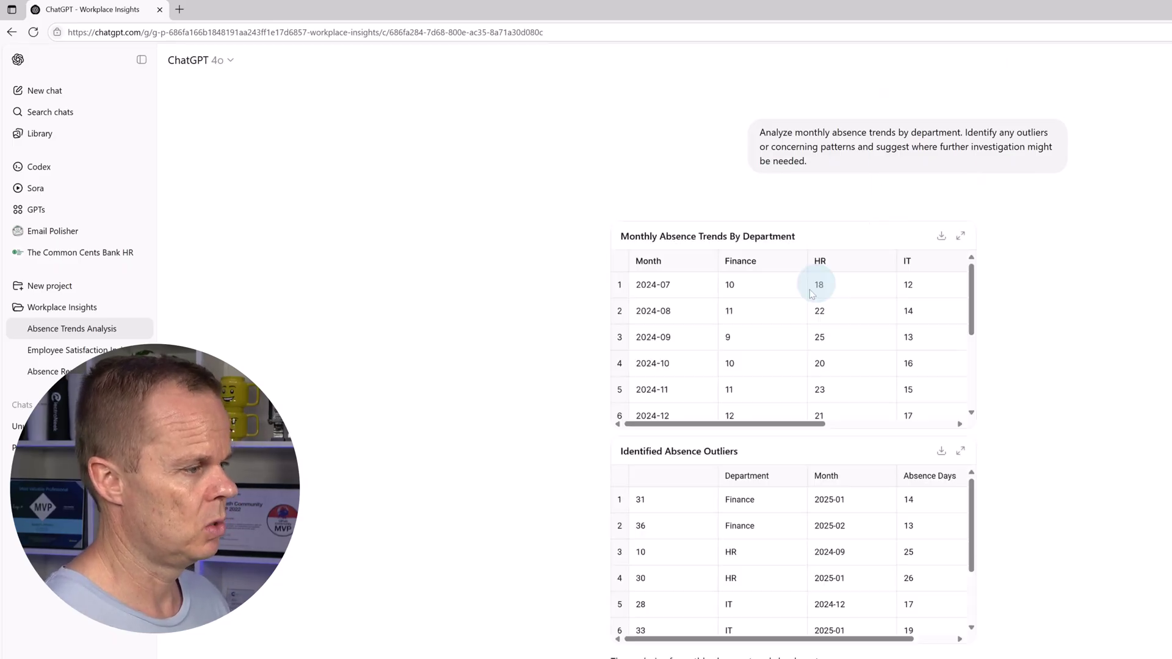
scroll(623, 488, down, 3)
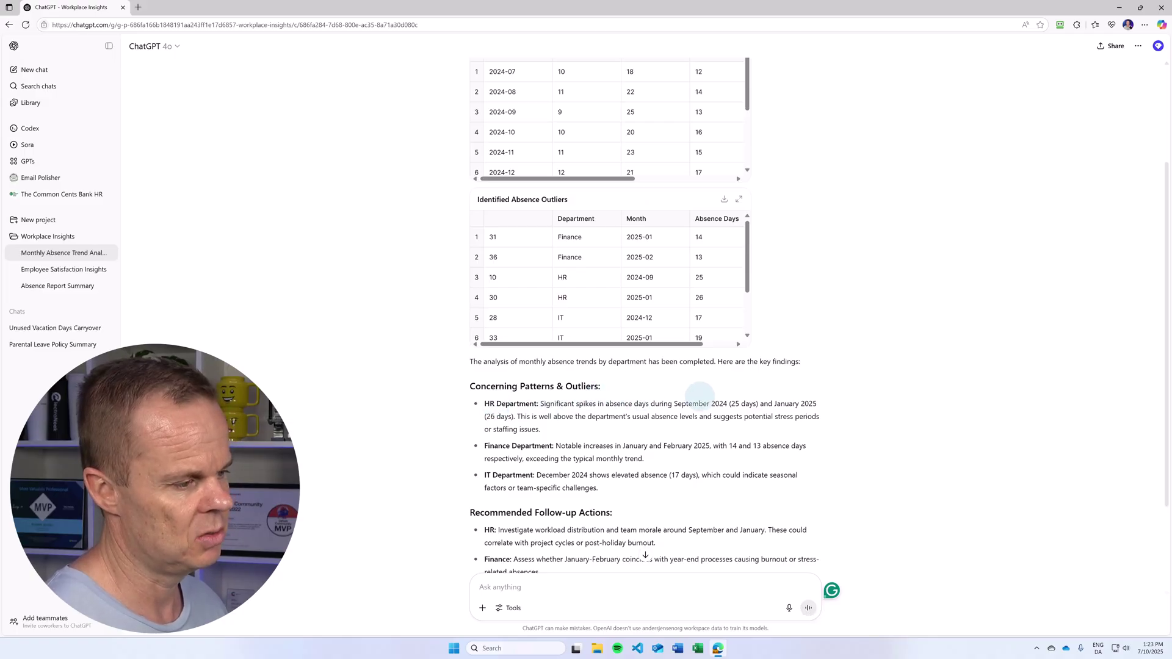
scroll(854, 434, down, 2)
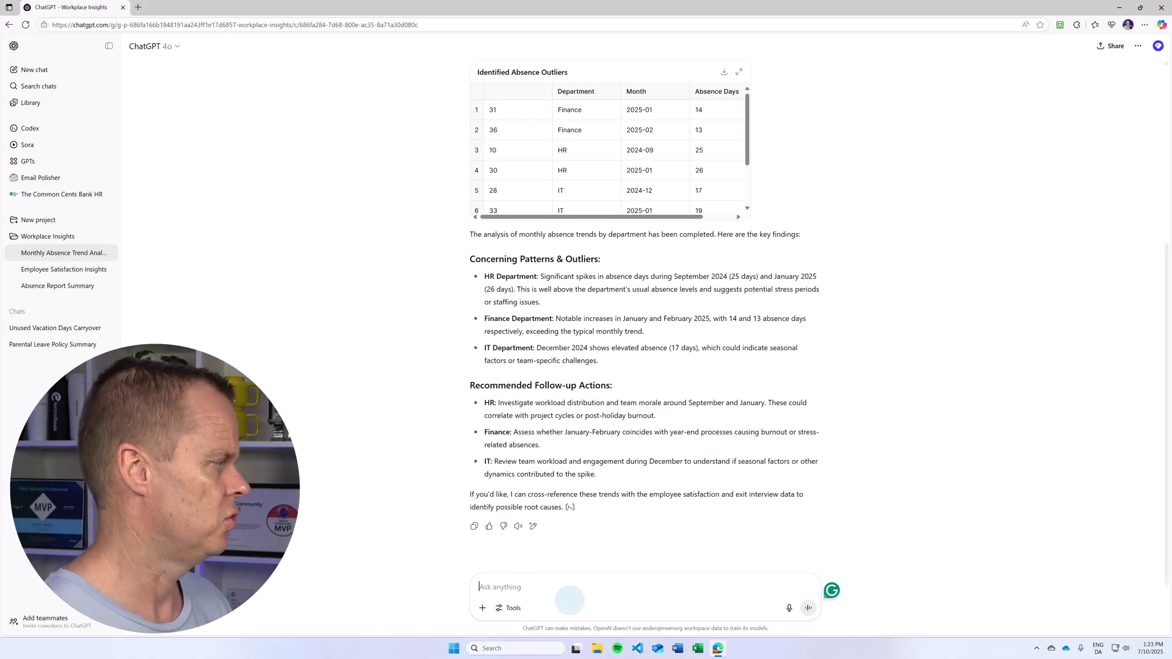
click(585, 597)
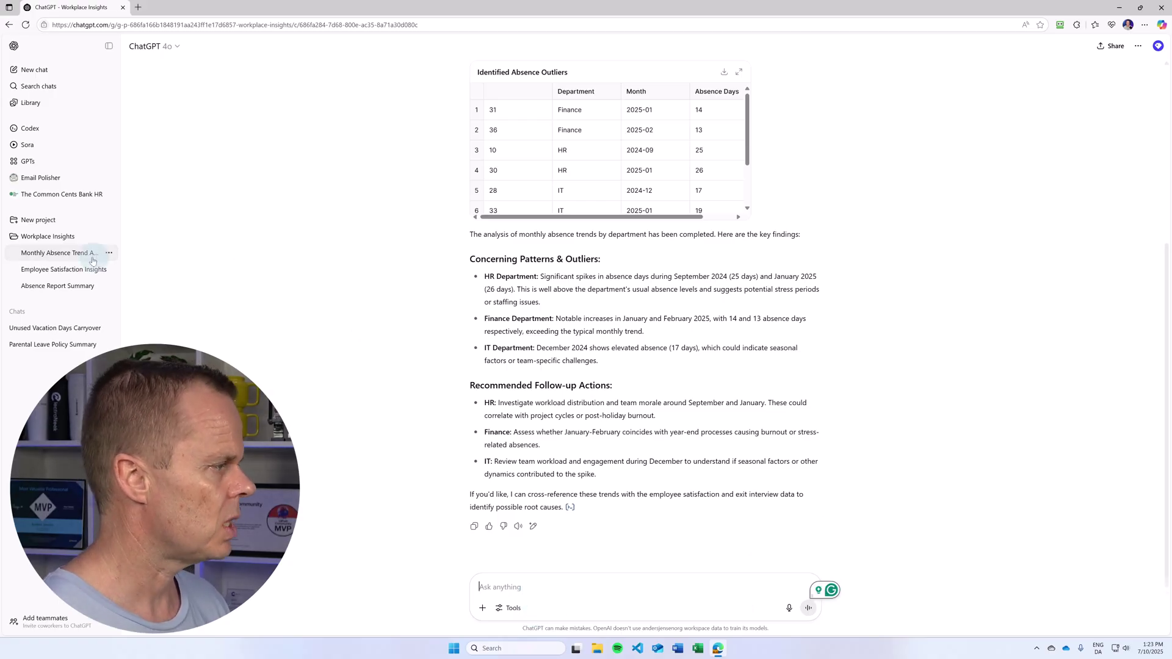
click(58, 237)
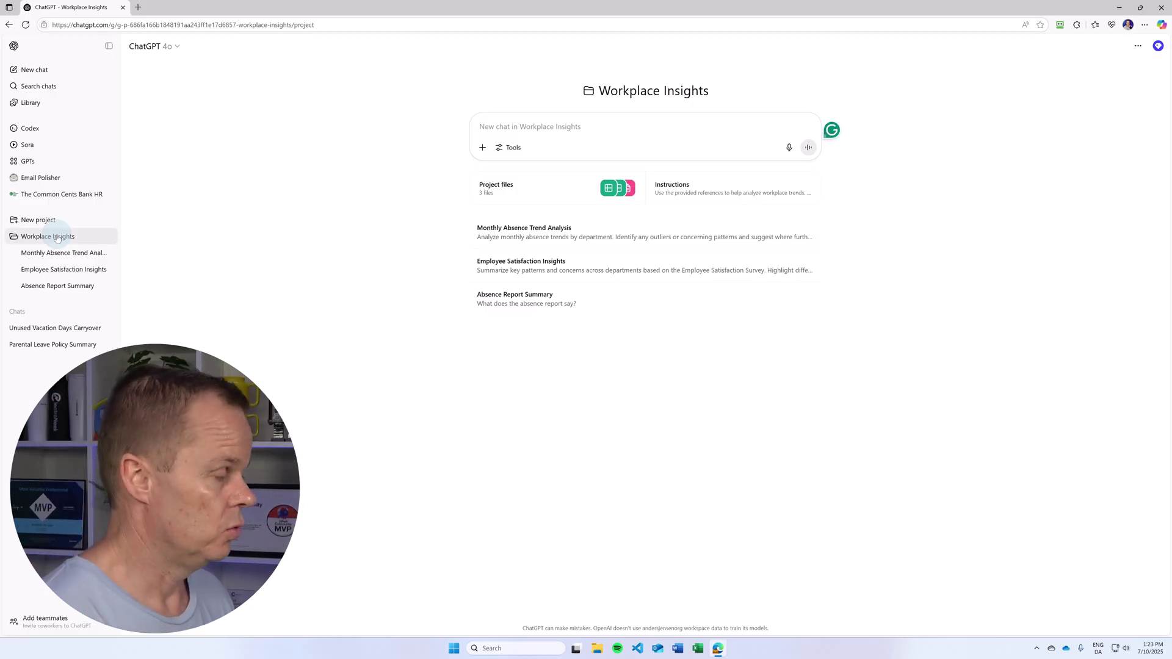
- Open Email.txt from Lesson Files > Custom GPTs and Projects > HR Data
click(1118, 7)
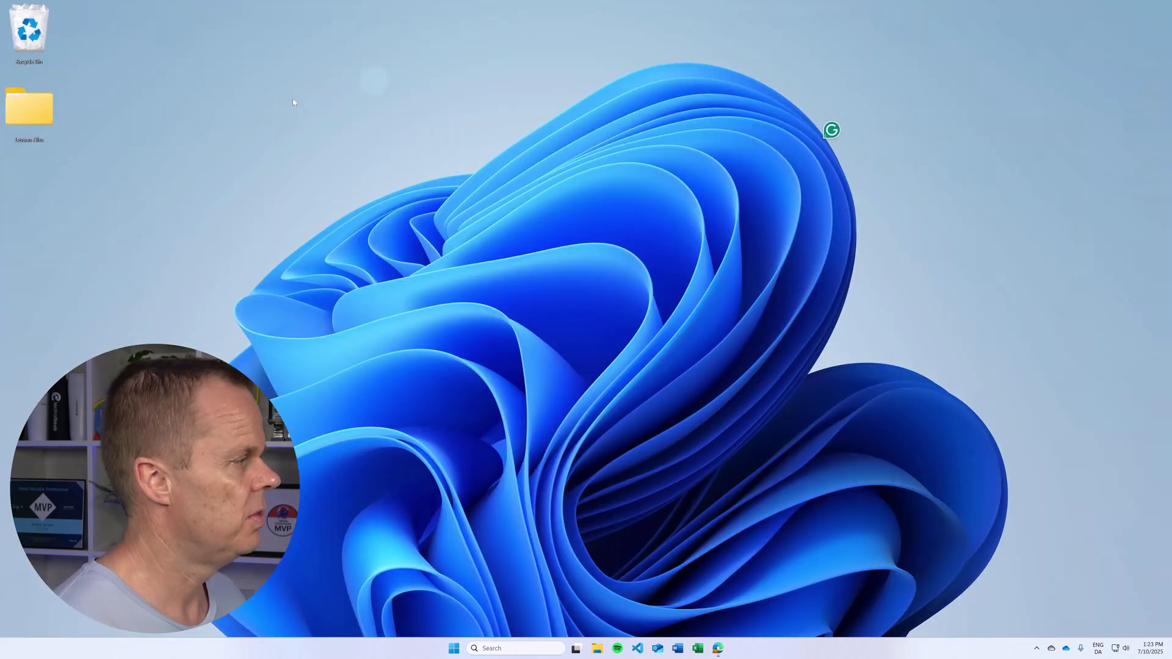
double_click(52, 114)
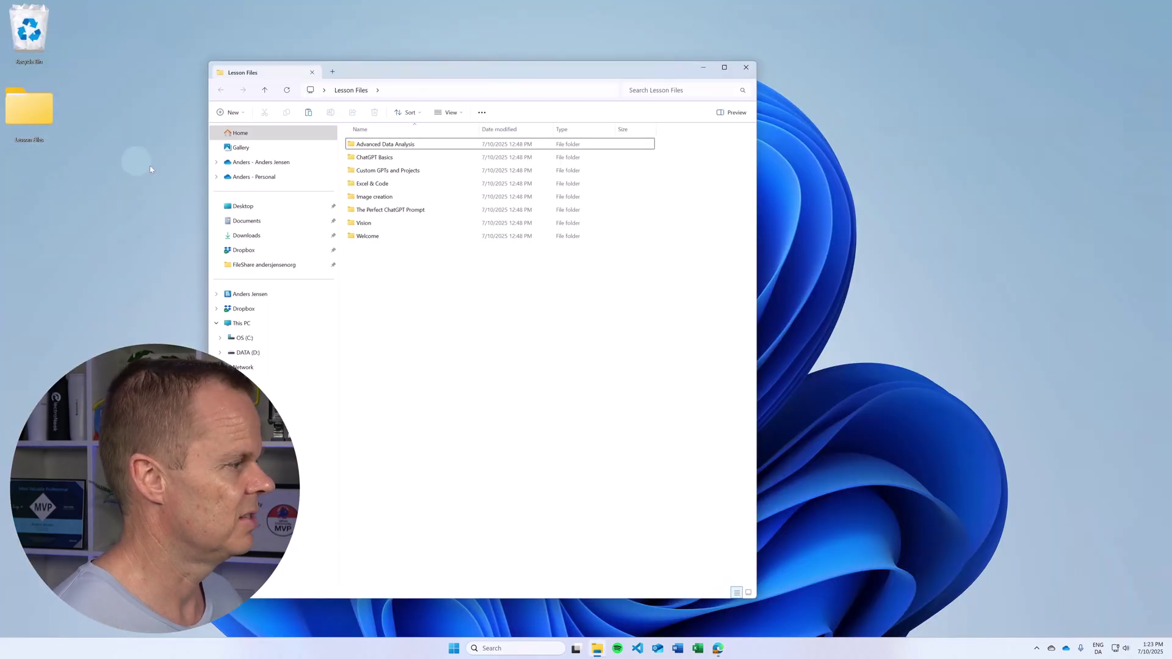
double_click(403, 170)
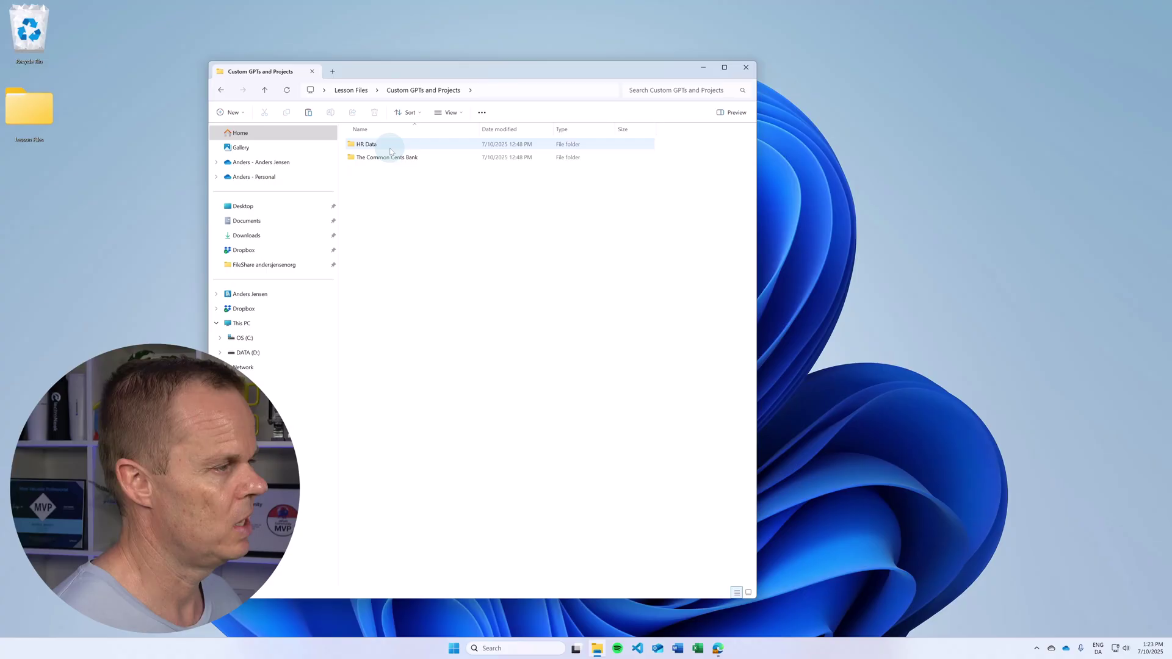
double_click(368, 145)
double_click(369, 158)
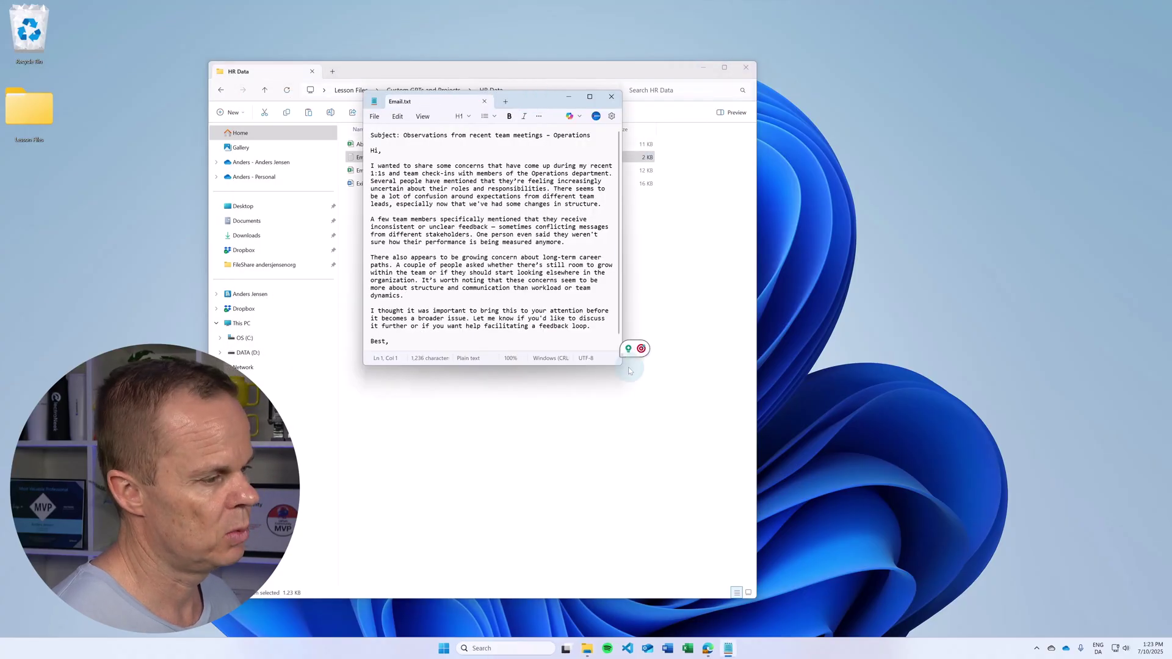
- Copy the full Operations team email text from Notepad, then close the file
drag(623, 366, 703, 401)
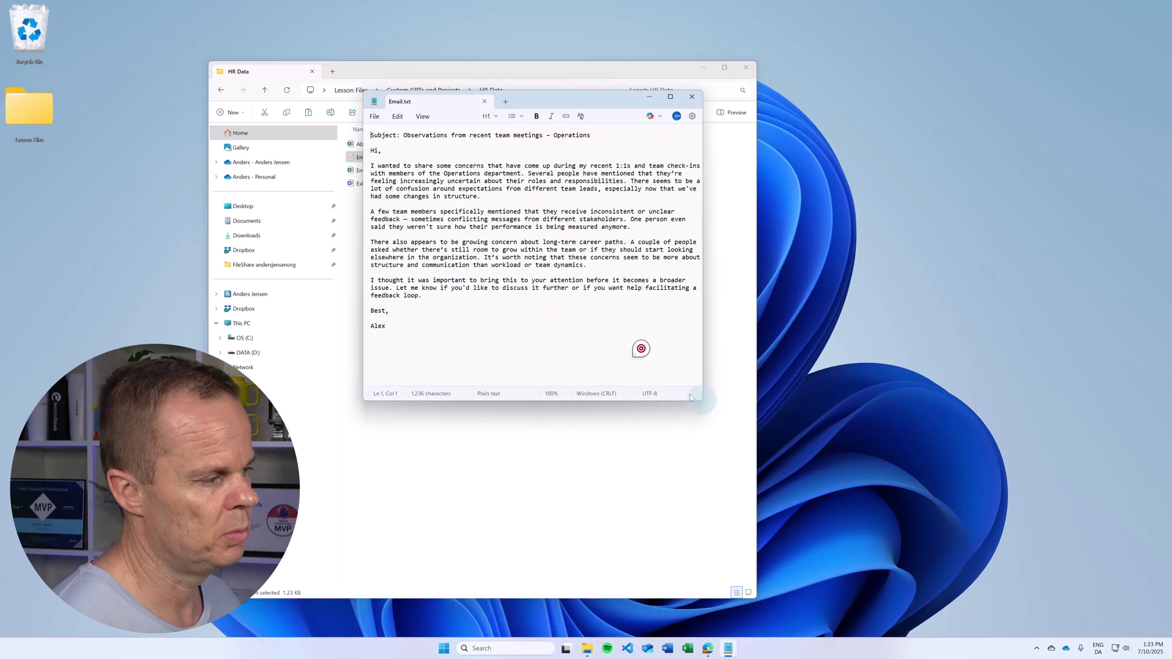
drag(403, 329, 335, 132)
key(ctrl+c)
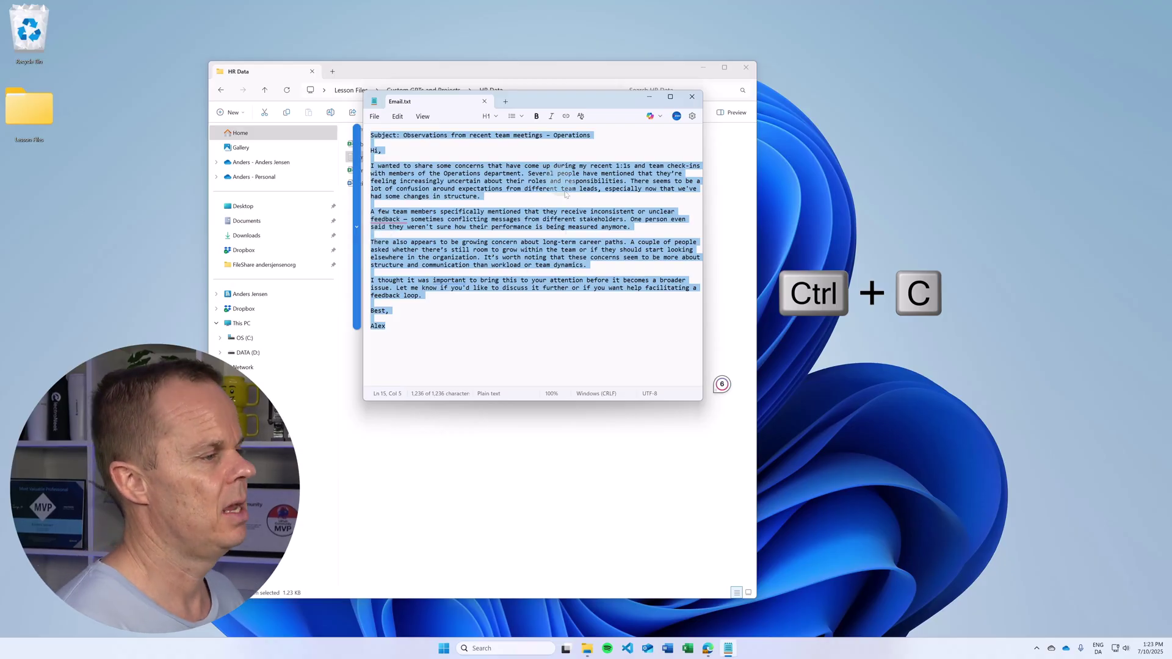
click(691, 97)
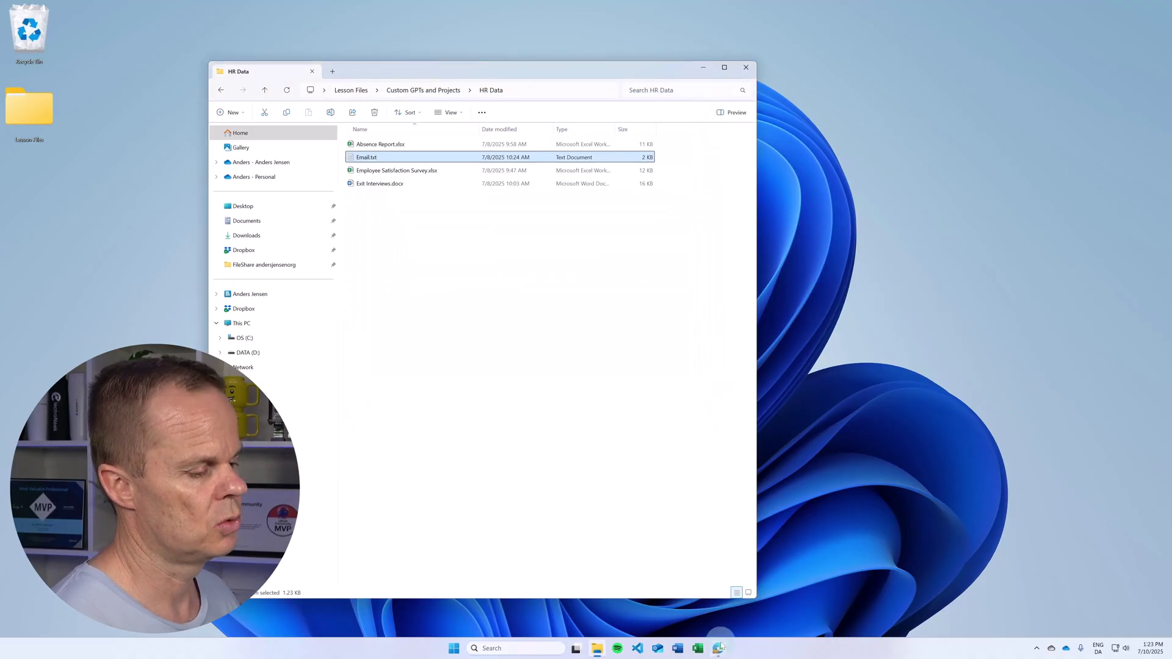
- Send ChatGPT 'Help me answer this email' with the Operations email pasted below it
click(718, 648)
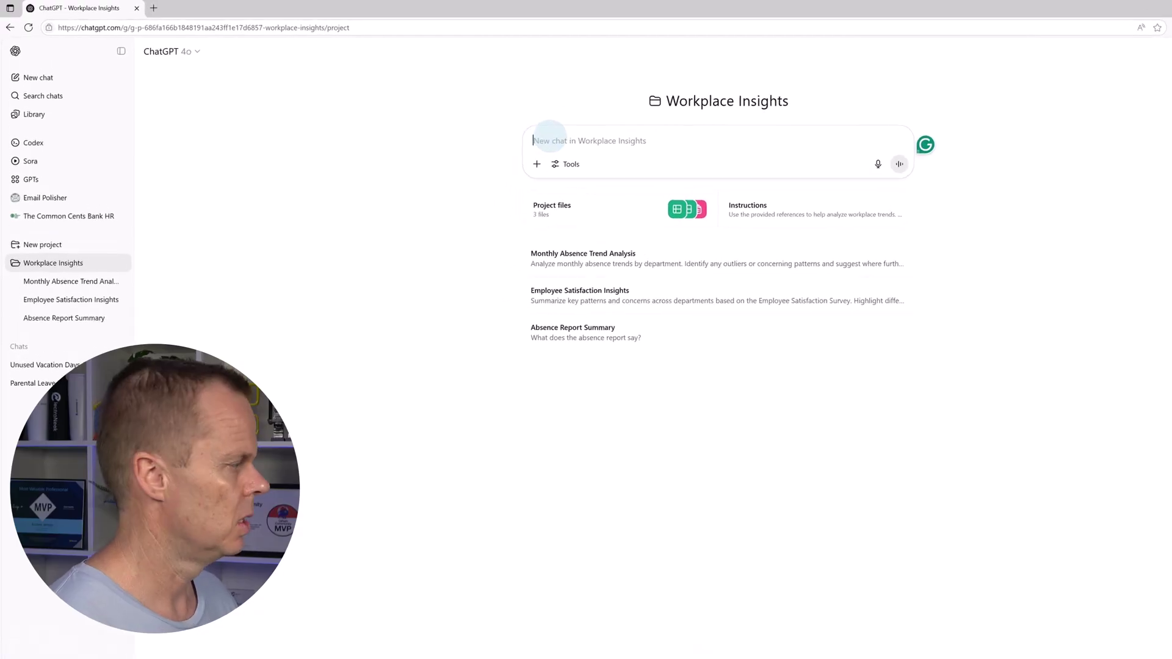
text(Hel)
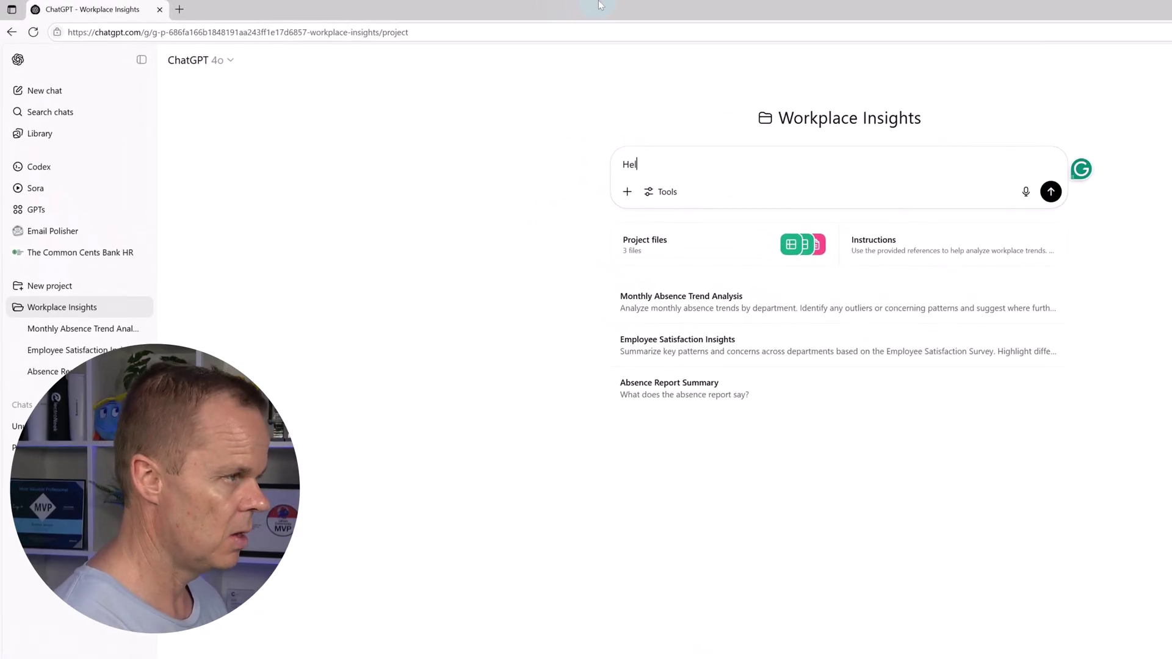
text(p me answer th)
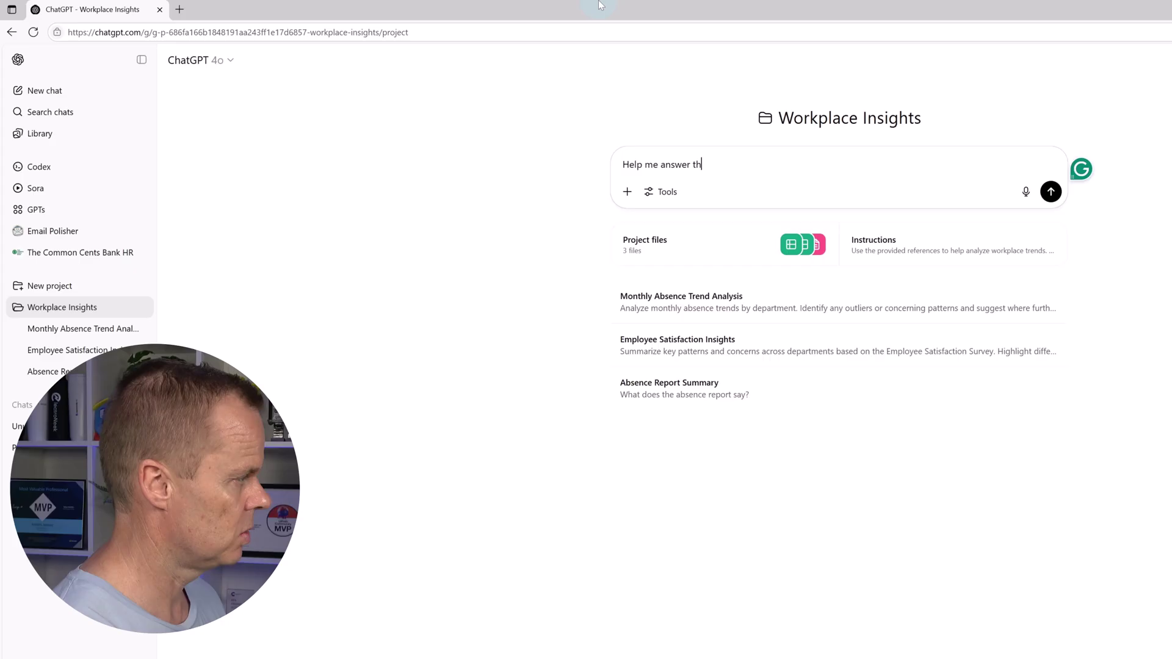
text(is email)
key(shift+Return)
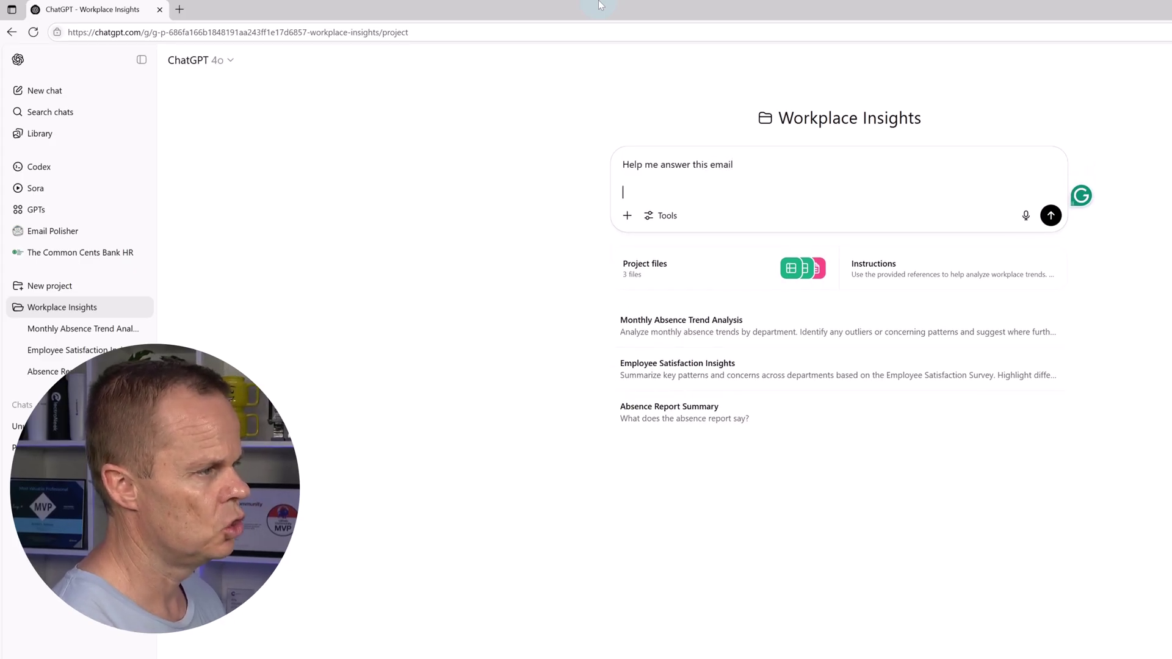
key(ctrl+v)
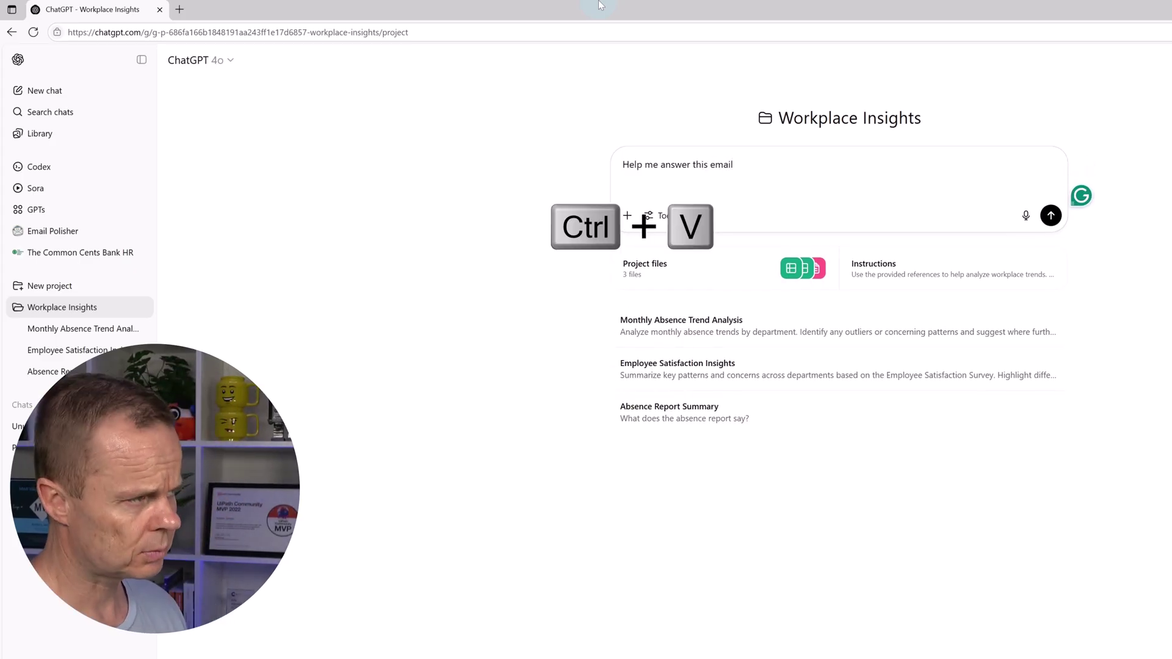
key(Return)
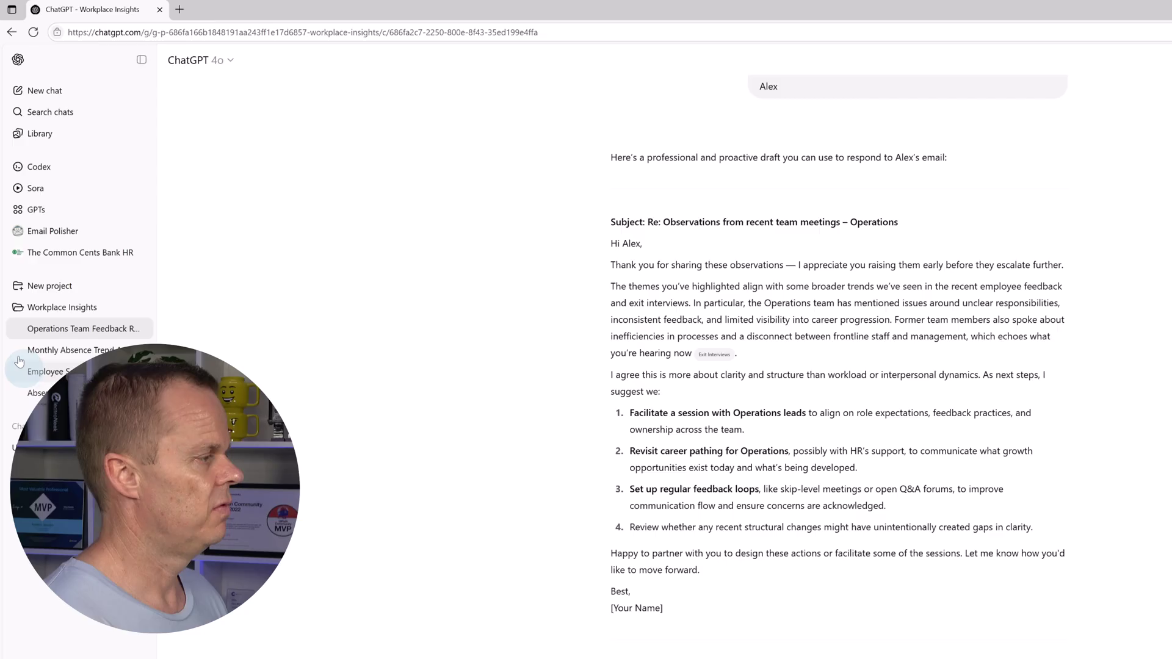
- Start a voice conversation from the Workplace Insights project page
click(49, 311)
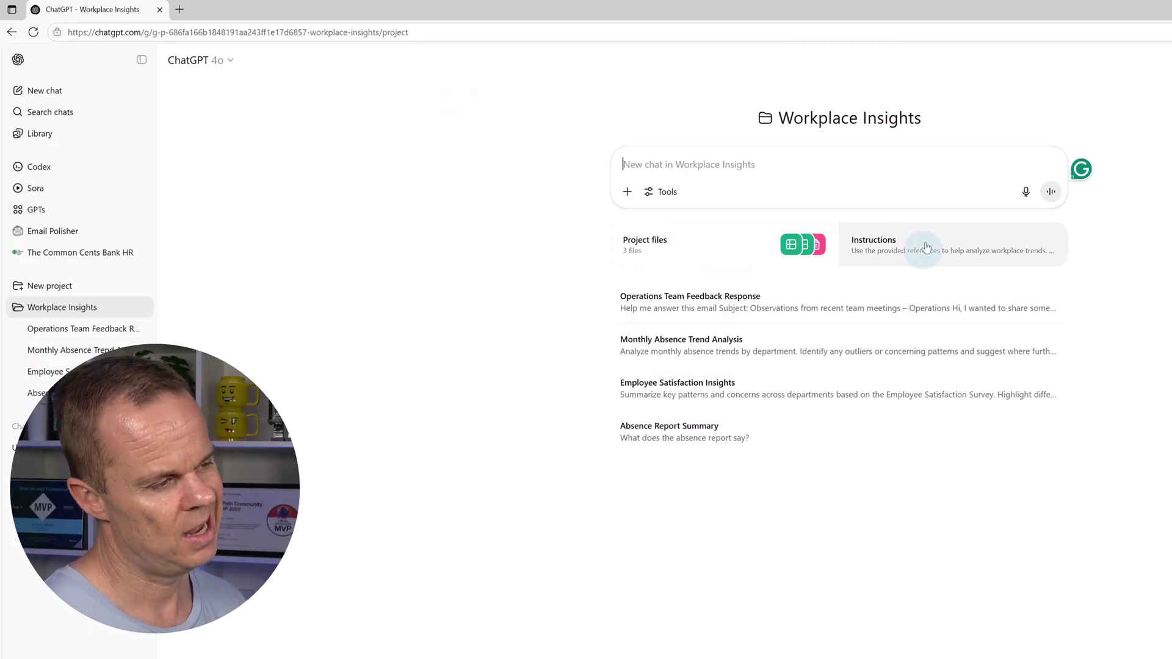
click(1050, 196)
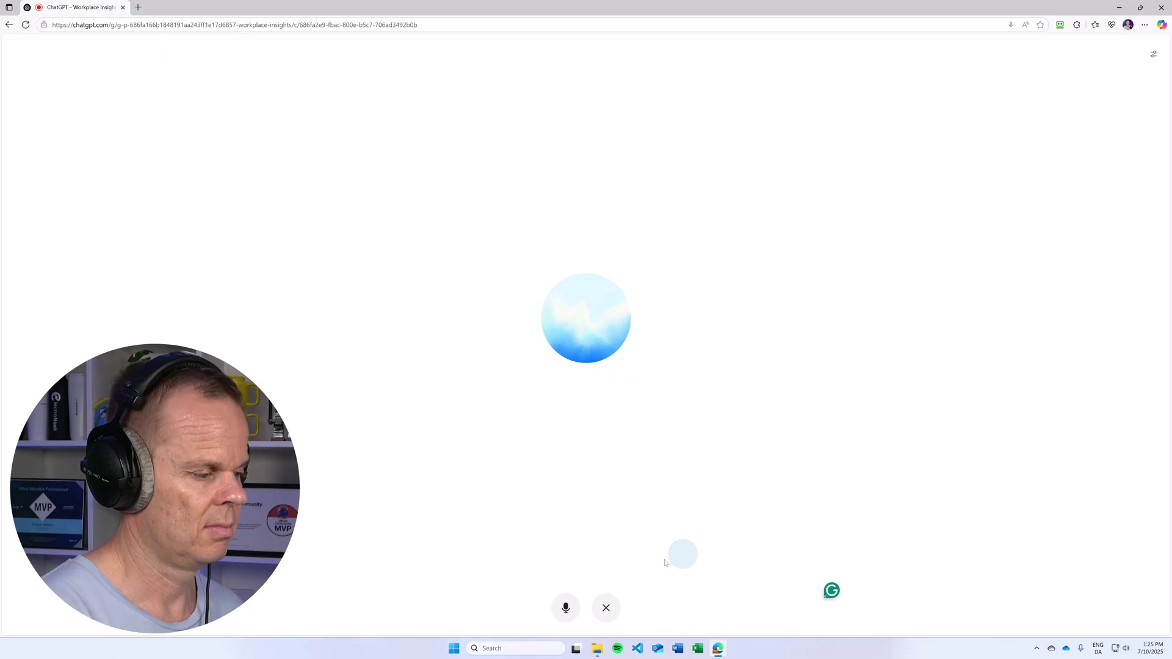
- End the voice conversation using the ✕ button on the voice screen
click(612, 612)
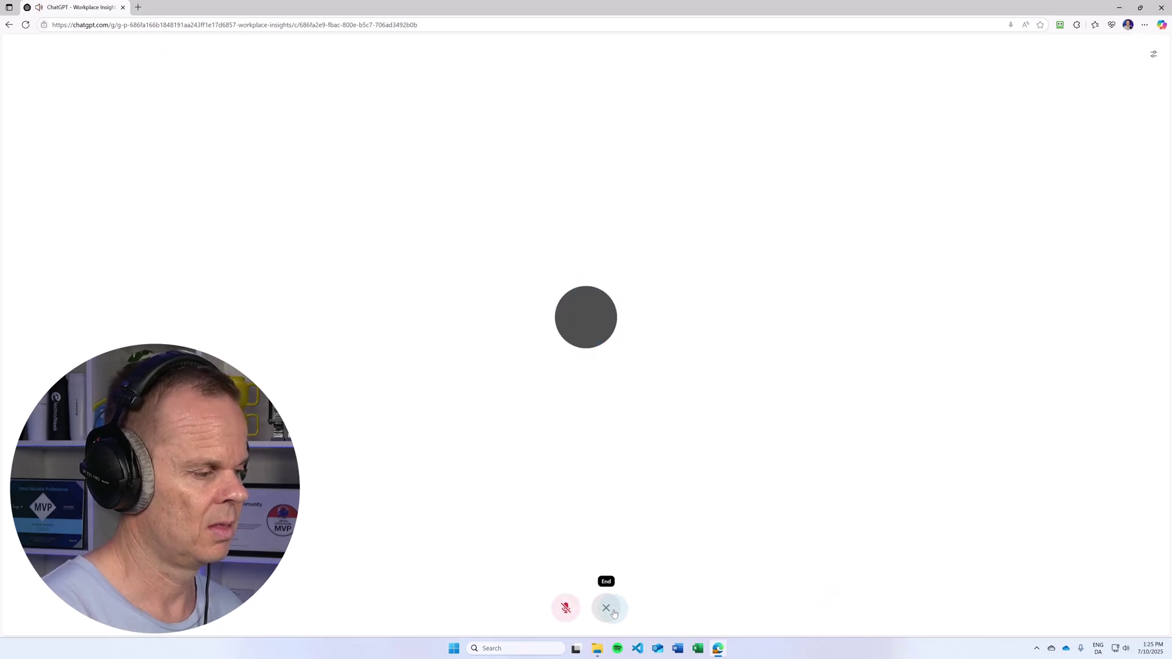